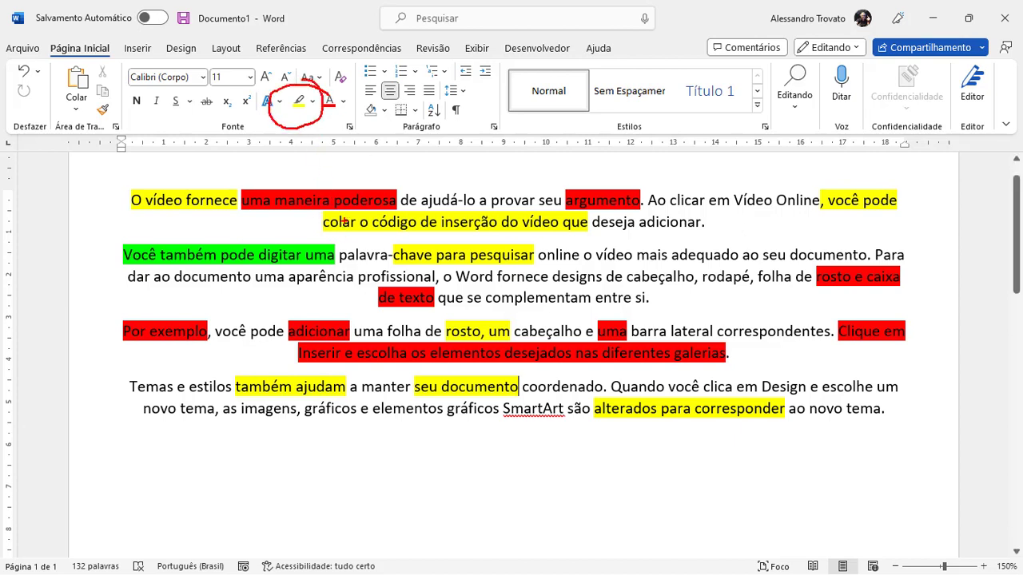
Highlight 'vídeo mais adequado' in yellow, and 'Word fornece designs de' and 'Temas e estilos' in red
left_click_drag(628, 254, 740, 254)
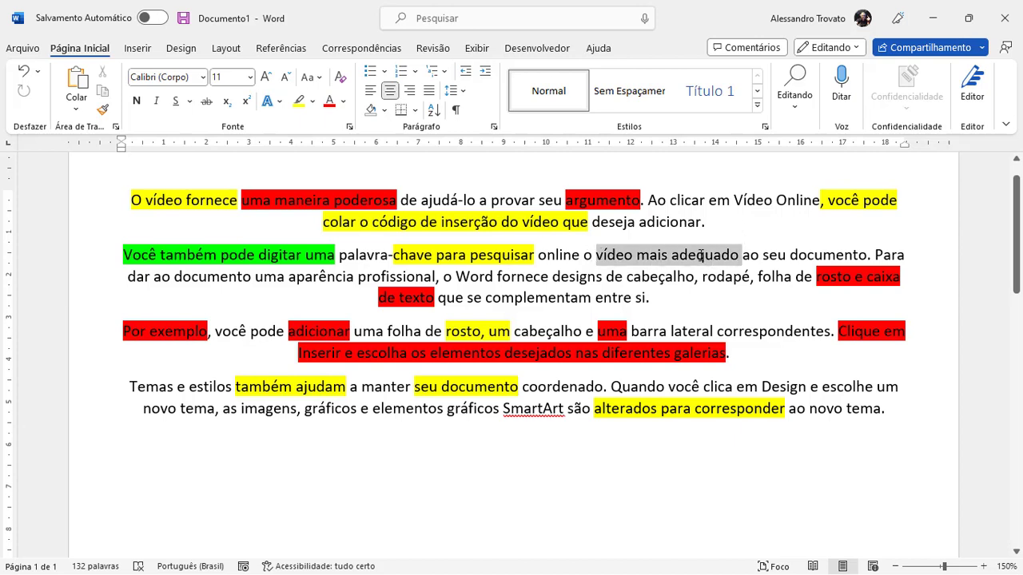
left_click(298, 101)
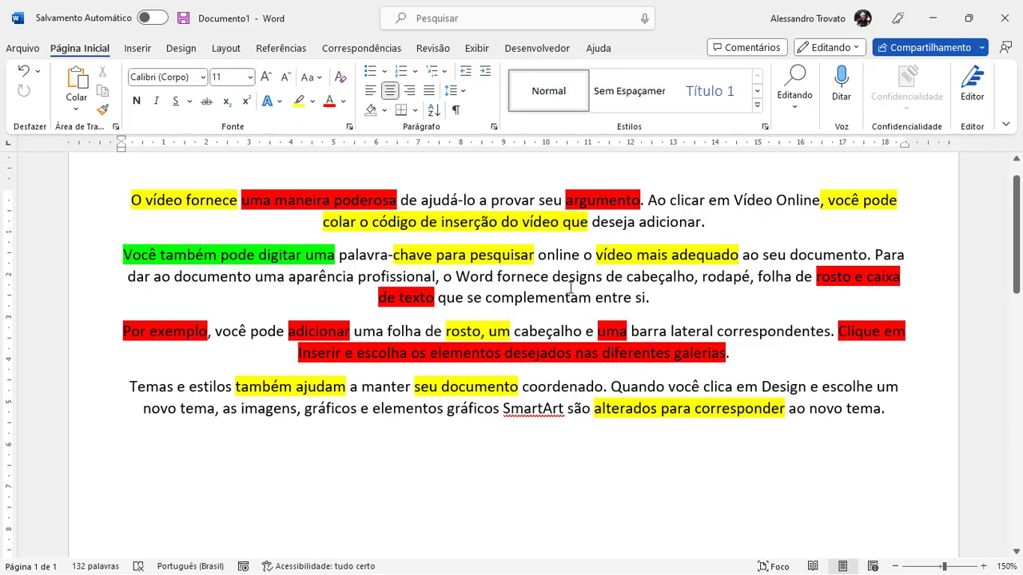
left_click(312, 102)
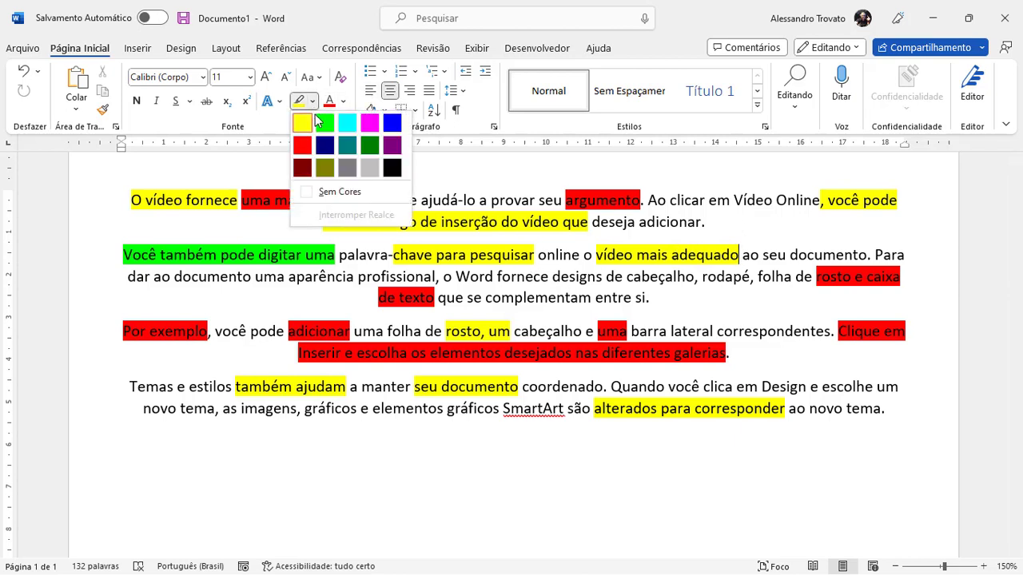
left_click(302, 145)
left_click_drag(456, 277, 625, 276)
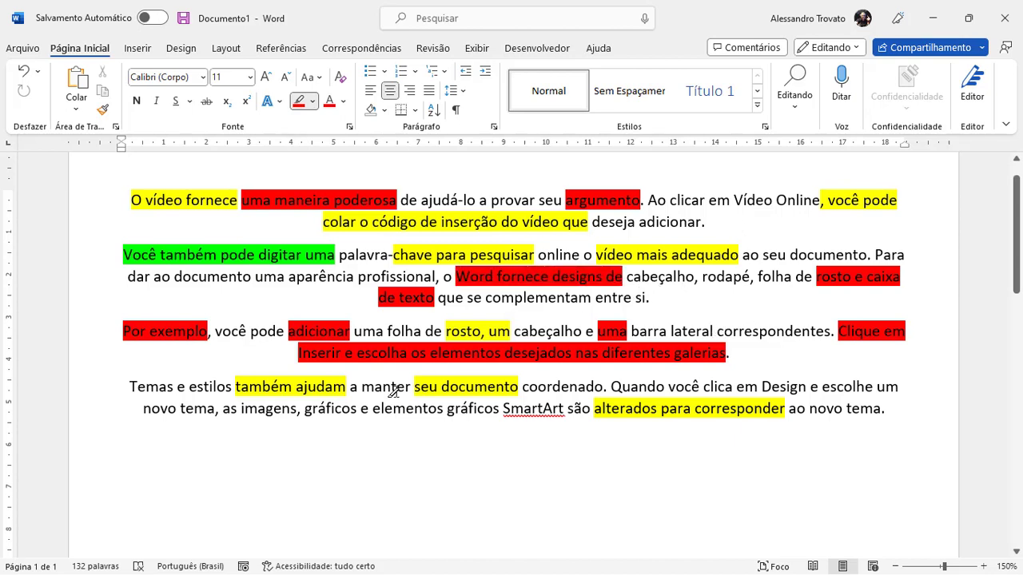
left_click_drag(130, 387, 234, 387)
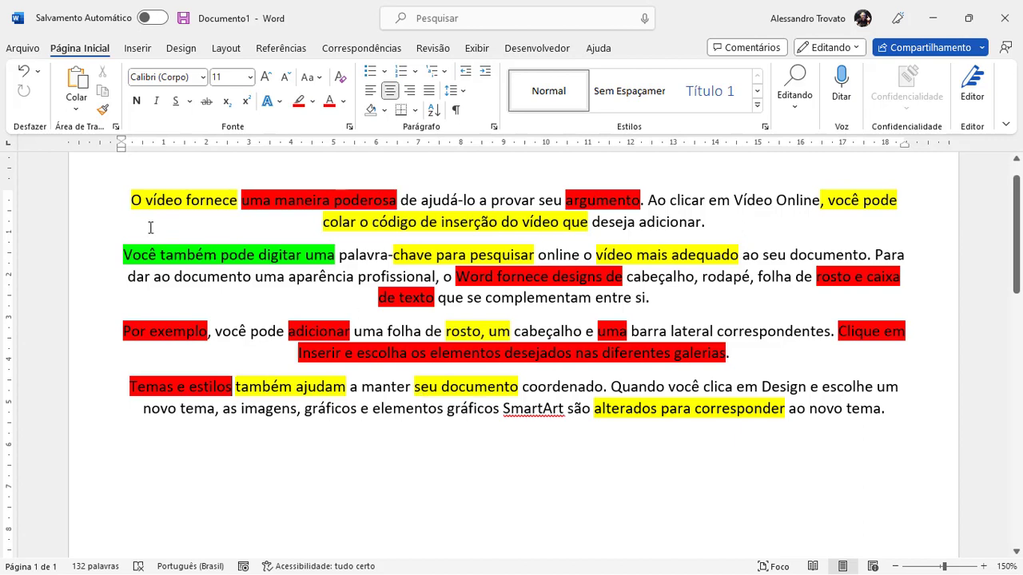
left_click_drag(128, 200, 893, 412)
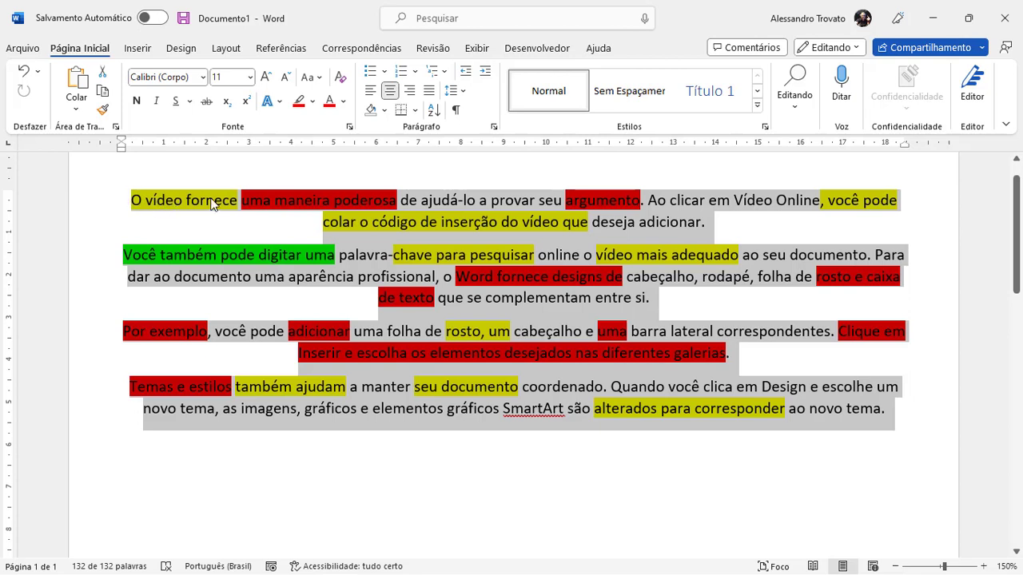
left_click(252, 208)
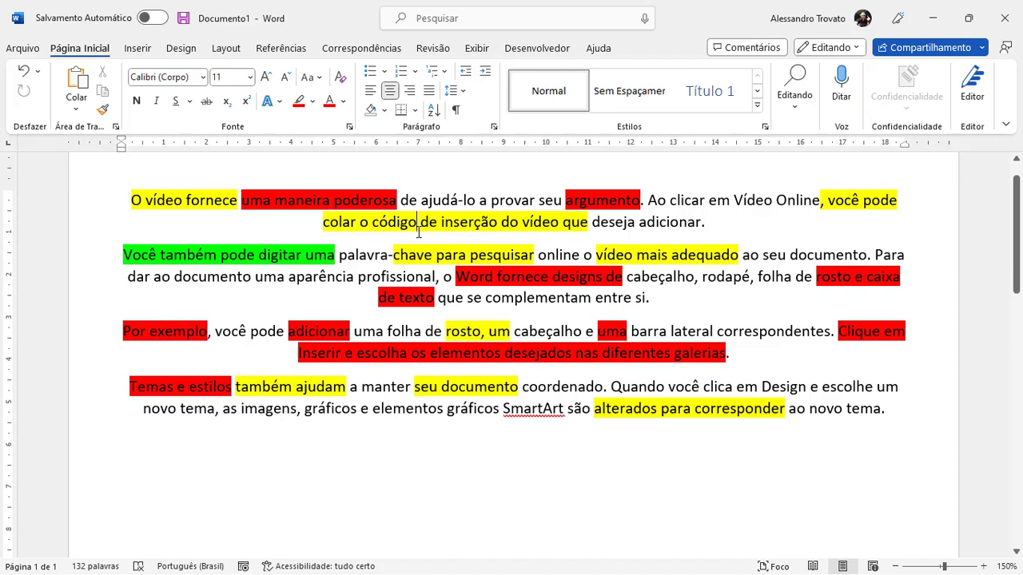
Confirm Desenvolvedor is checked under Personalizar a Faixa de Opções and apply with OK
left_click(537, 49)
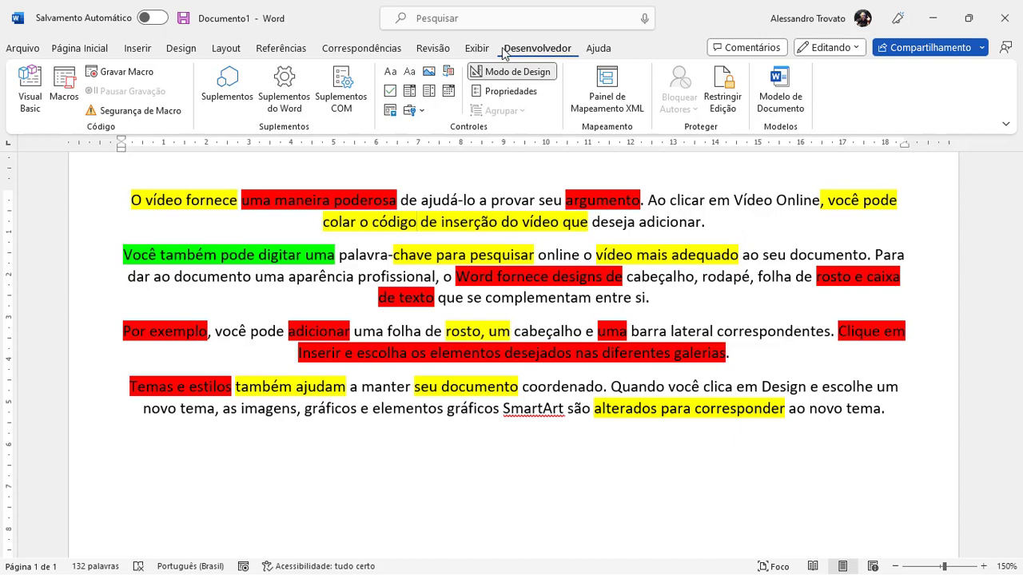
right_click(439, 51)
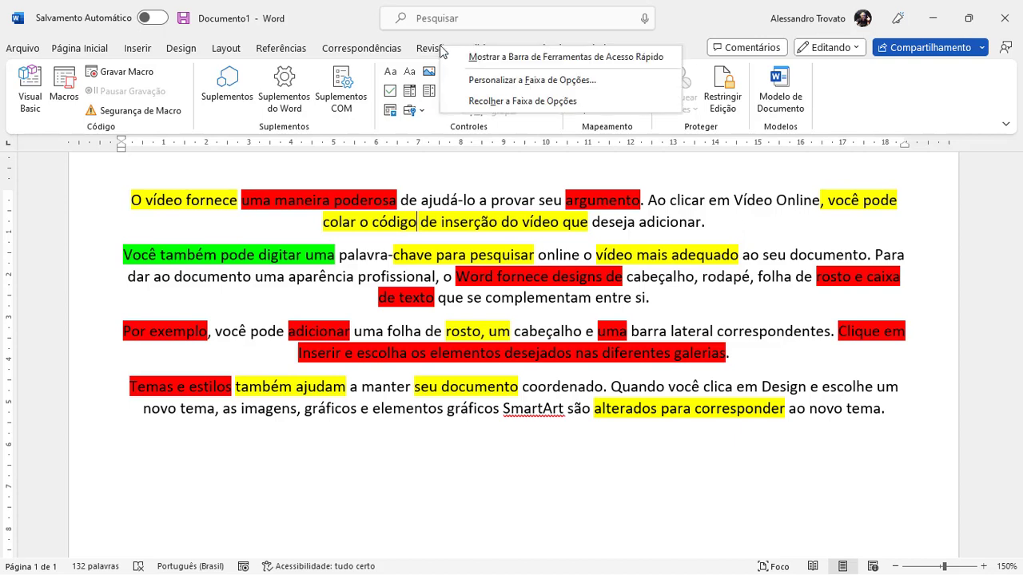
left_click(505, 82)
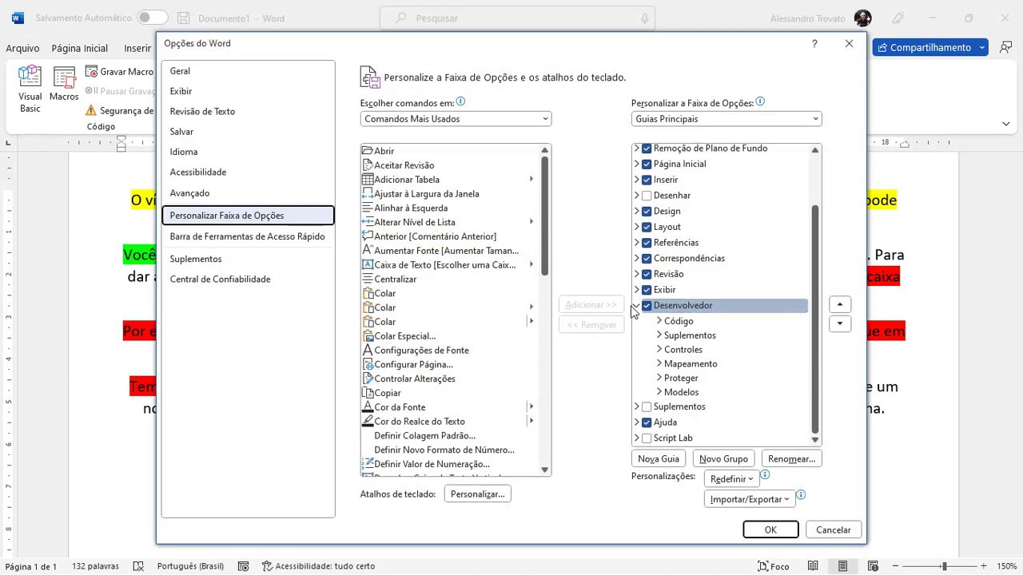
left_click(638, 306)
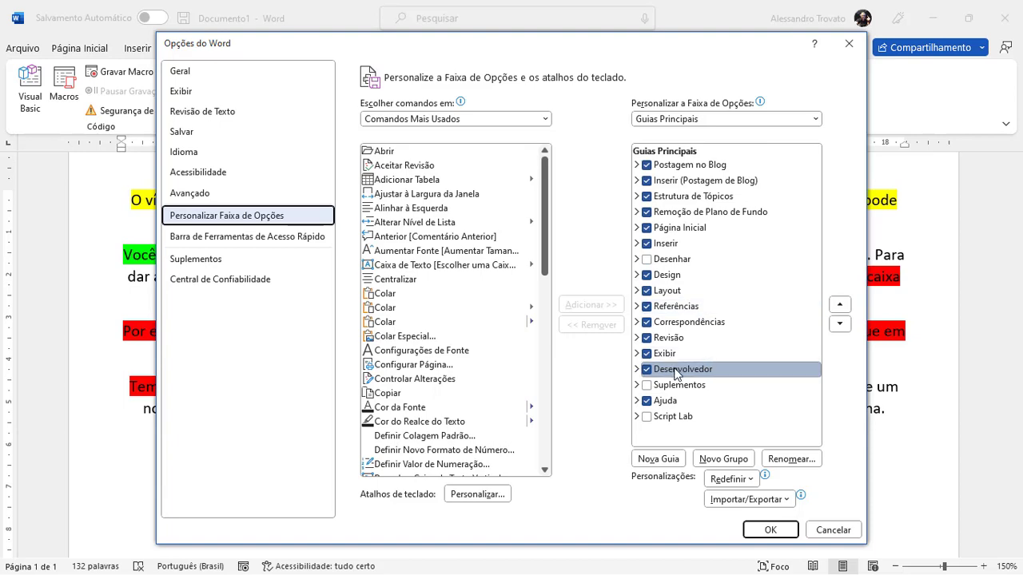
left_click(781, 533)
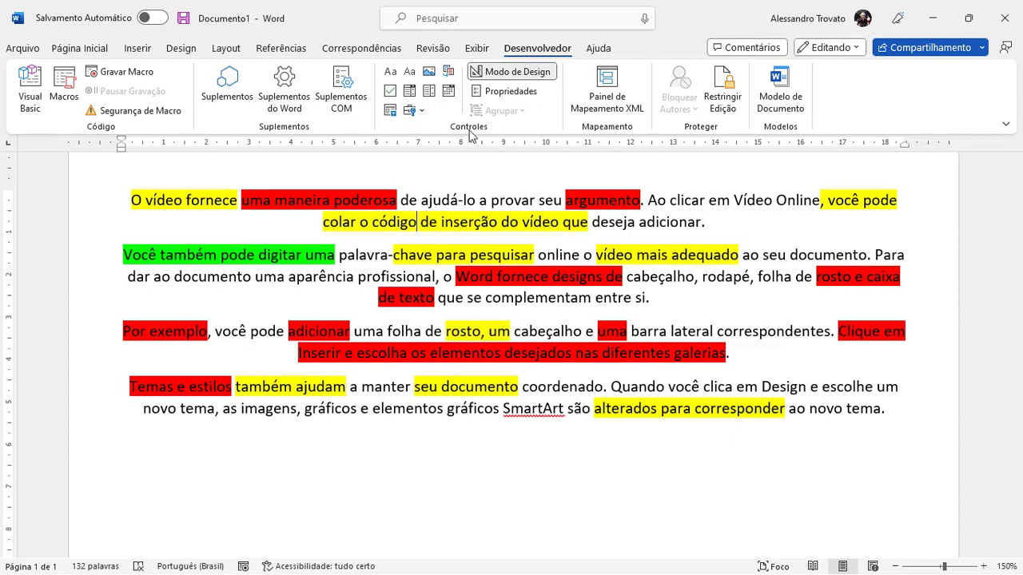
Insert an ActiveX Command Button from Legacy Tools and drag it below the last paragraph
left_click(412, 110)
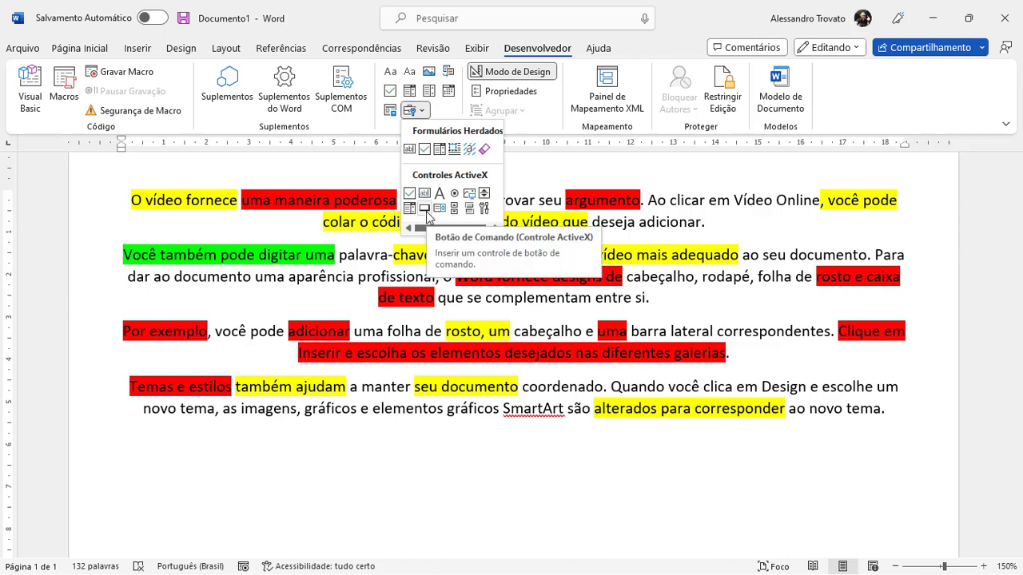
left_click(426, 211)
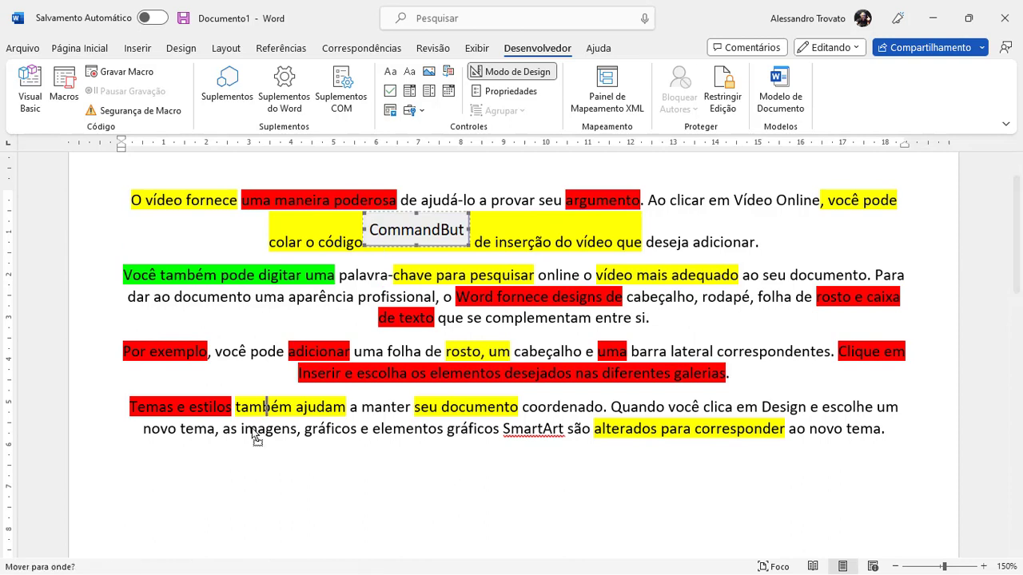
left_click_drag(386, 230, 460, 482)
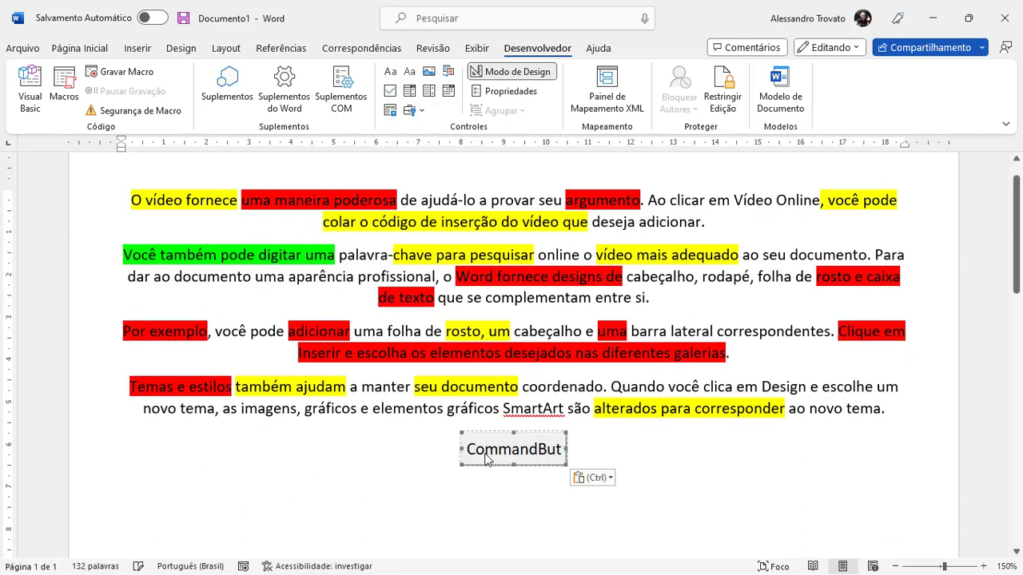
Set the command button's (Name) property to btExecuta
left_click(500, 92)
left_click(743, 198)
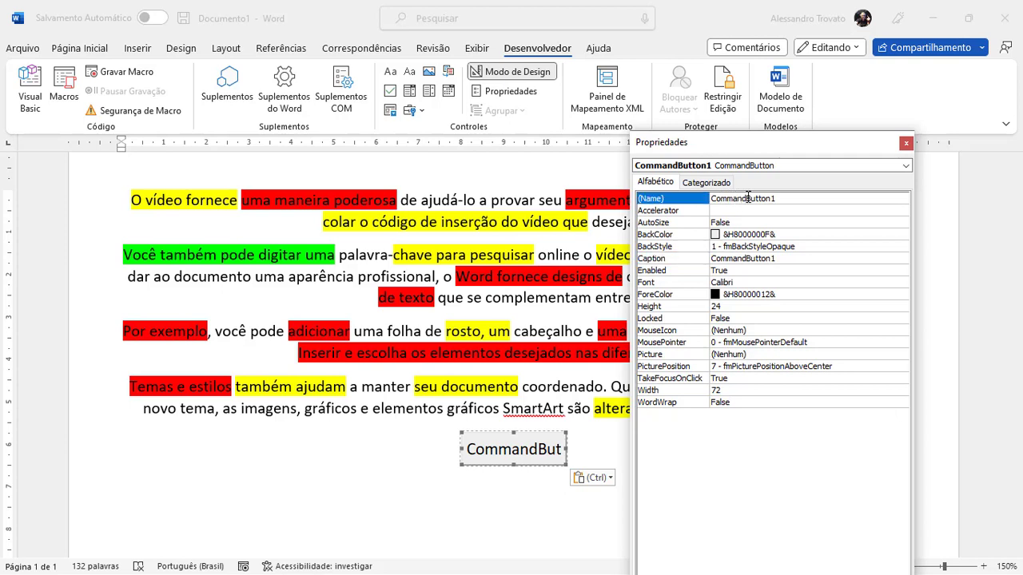
double_click(780, 198)
type("btE")
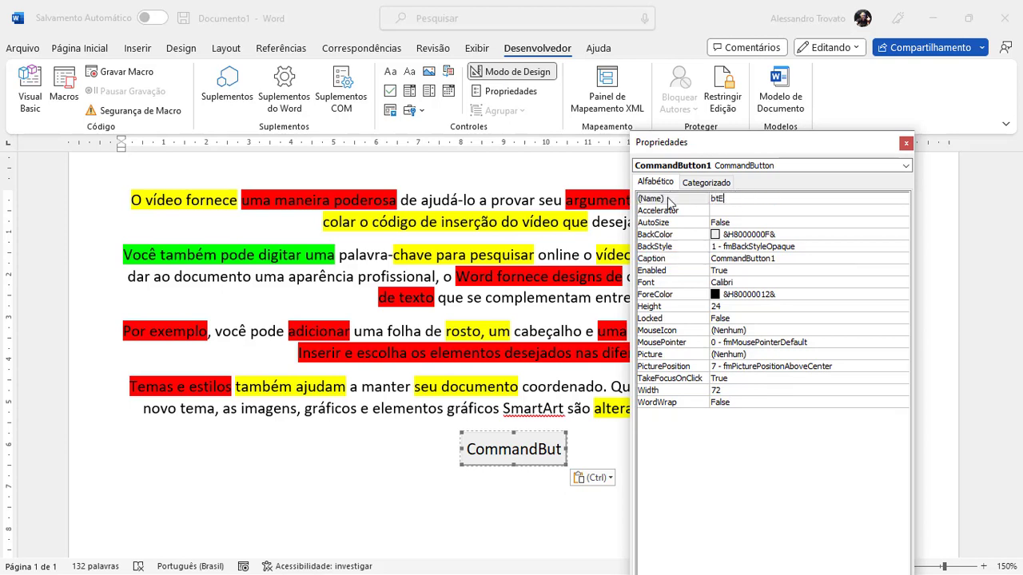
type("ta")
left_click(669, 203)
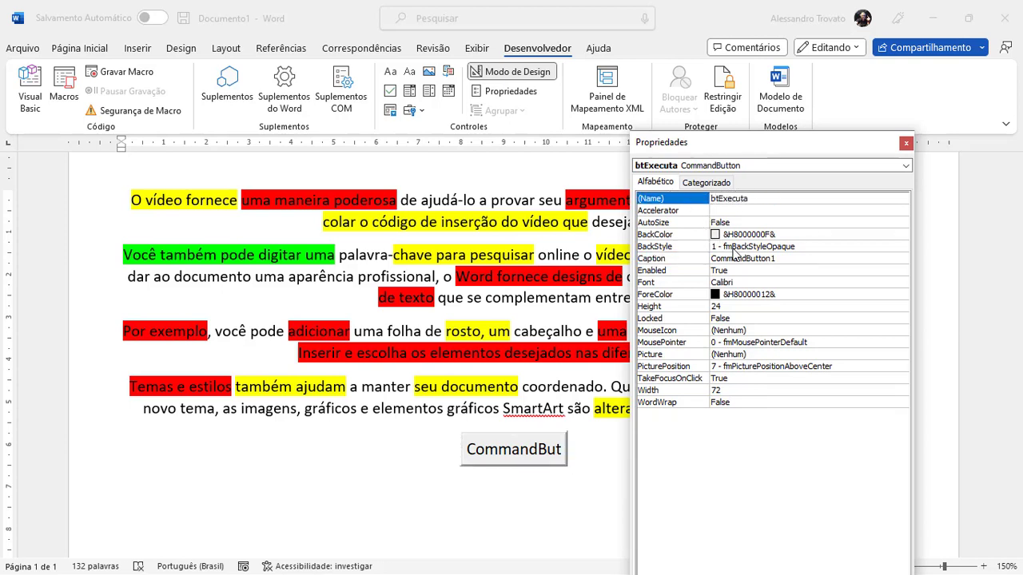
Caption the button 'Executar Rotina' and widen it so the caption fits
left_click(742, 258)
left_click(783, 259)
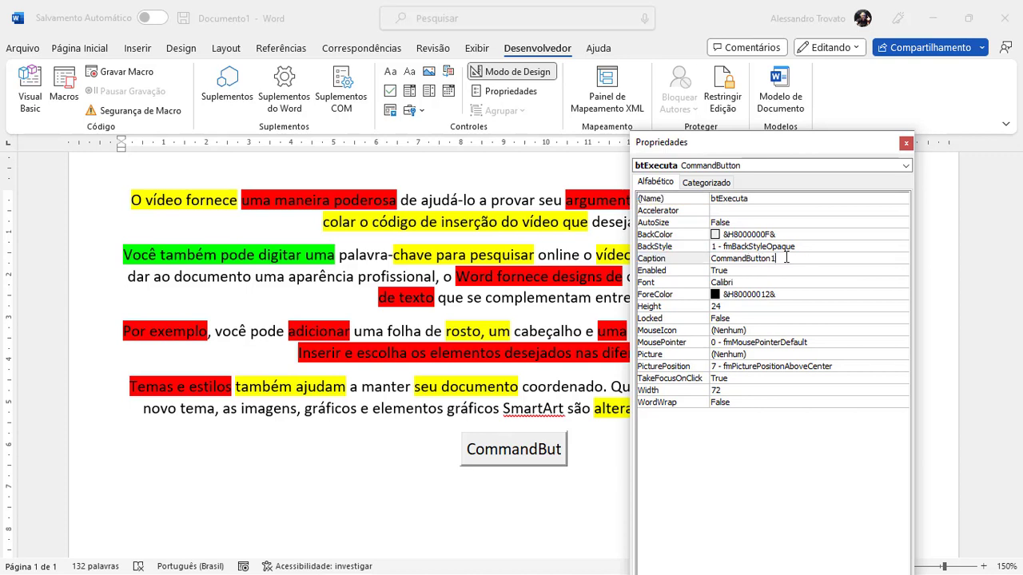
left_click(669, 258)
type("Exec")
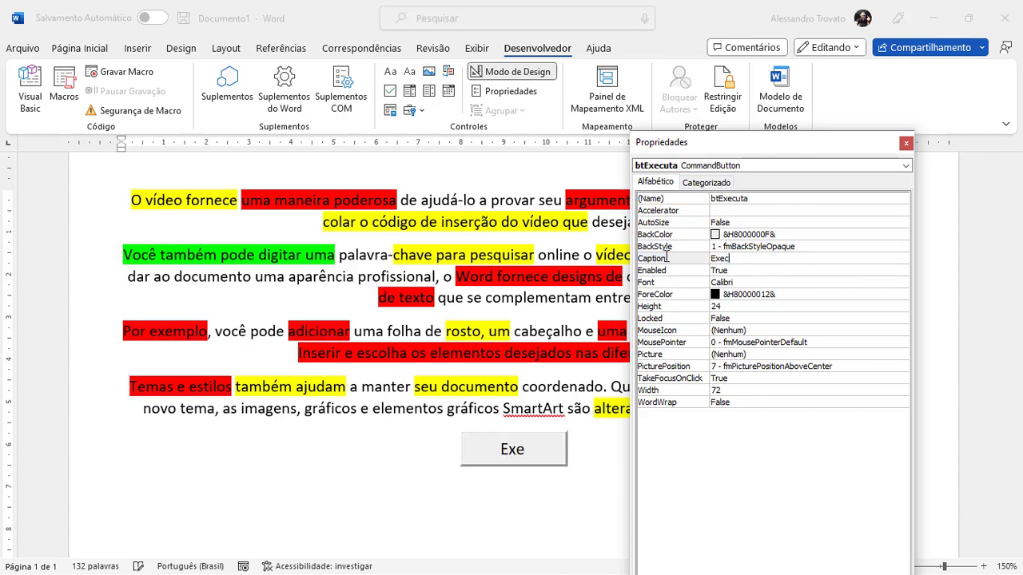
type("utar Rotina")
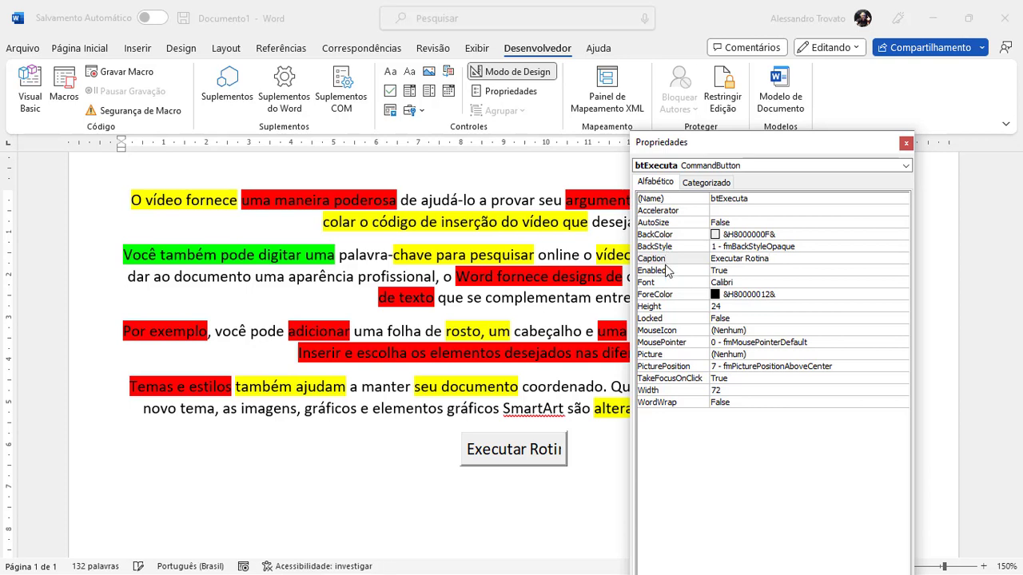
left_click(906, 142)
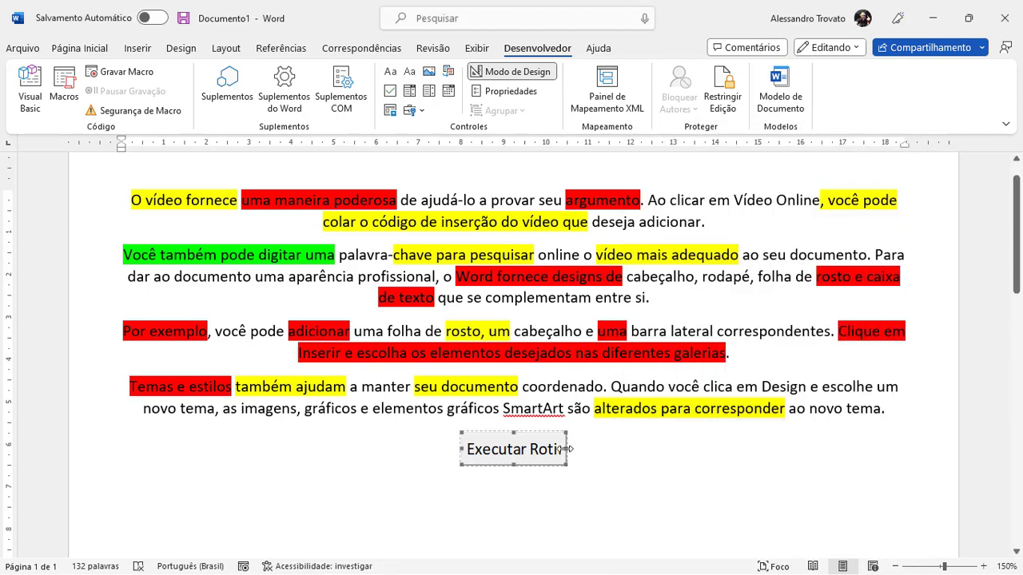
left_click_drag(565, 449, 600, 448)
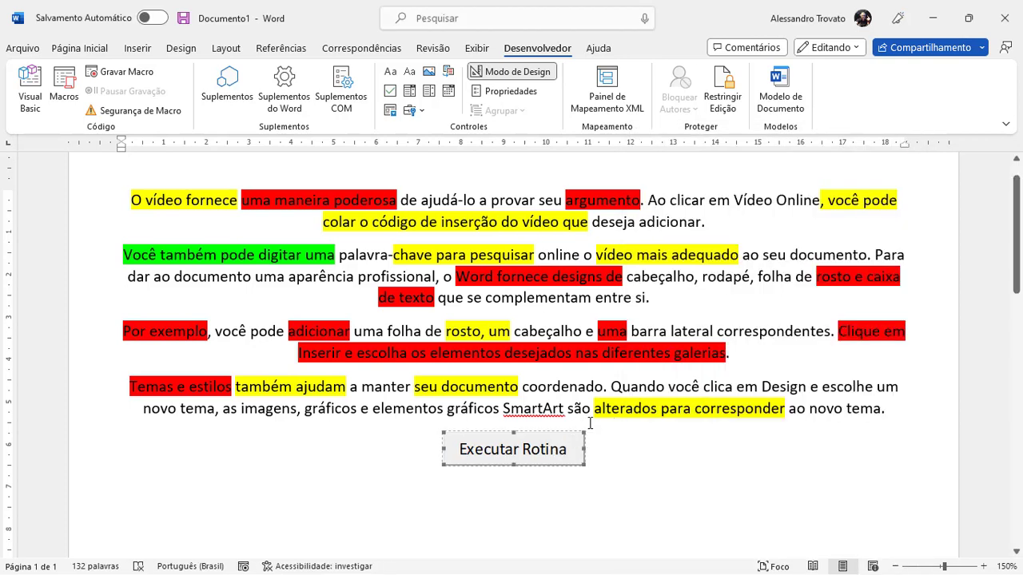
left_click(532, 419)
Open the button's btExecuta_Click procedure and add blank lines inside it
left_click(526, 457)
double_click(516, 450)
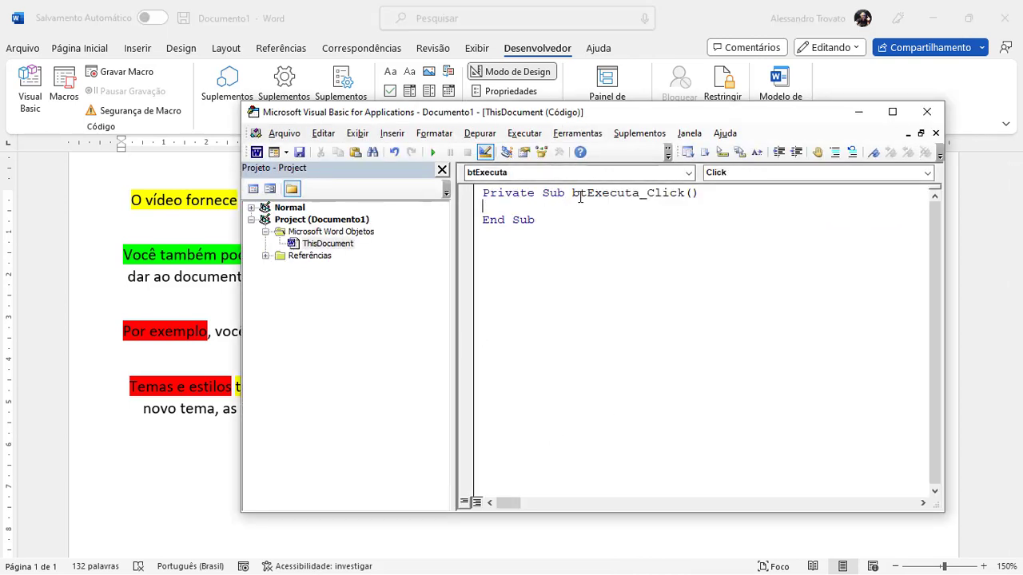
key("Return")
key("Return")
key("Up")
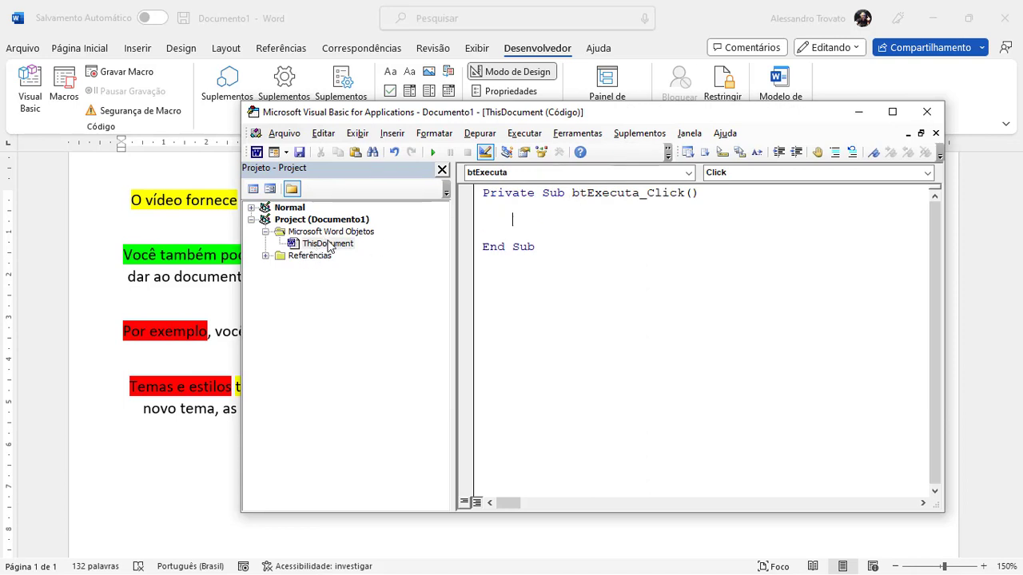
left_click(392, 135)
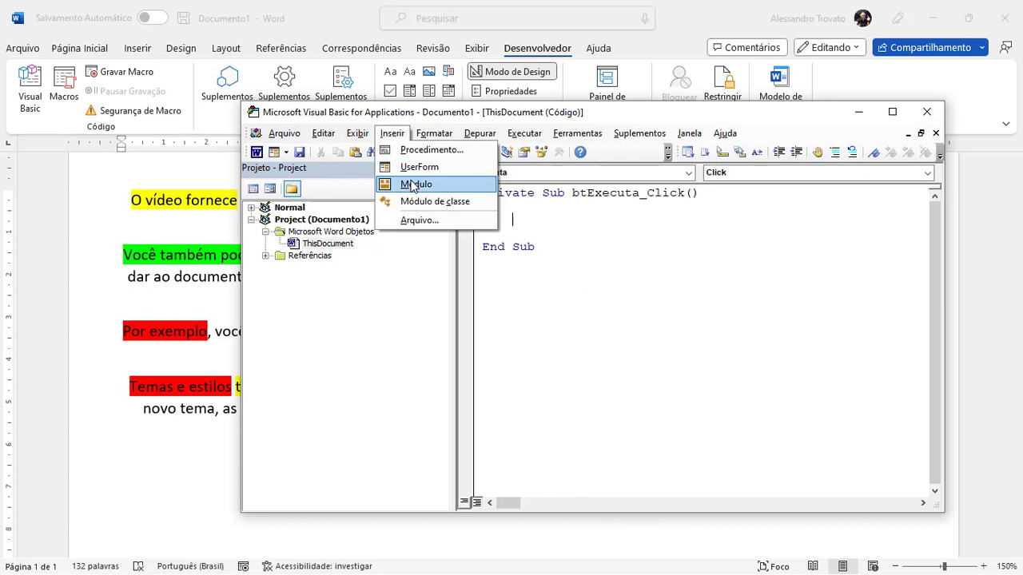
key("Escape")
key("Escape")
type("dim s")
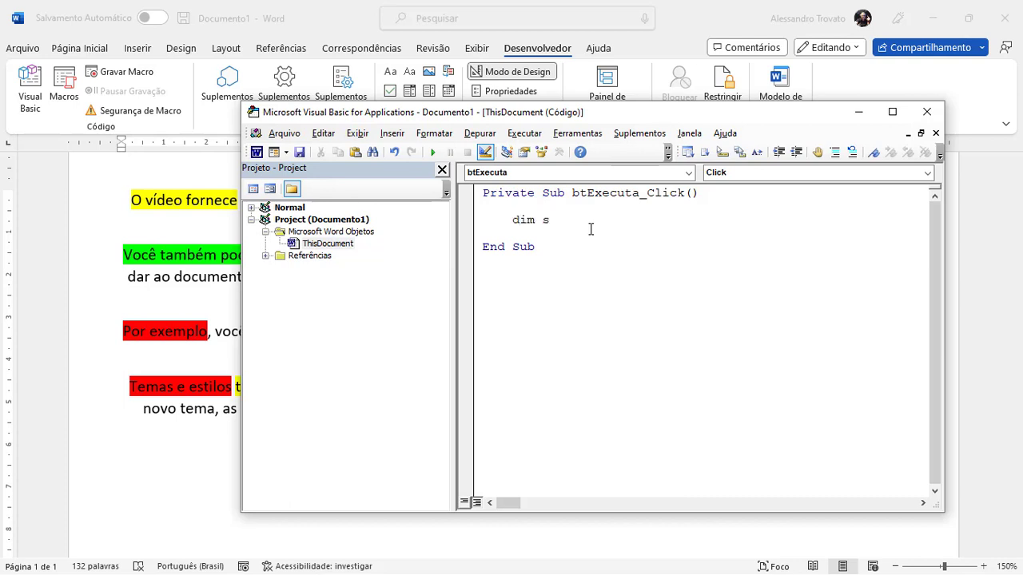
Declare Dim sPalavra As Variant and maximize the code window
type("Palavra")
type(" as vari")
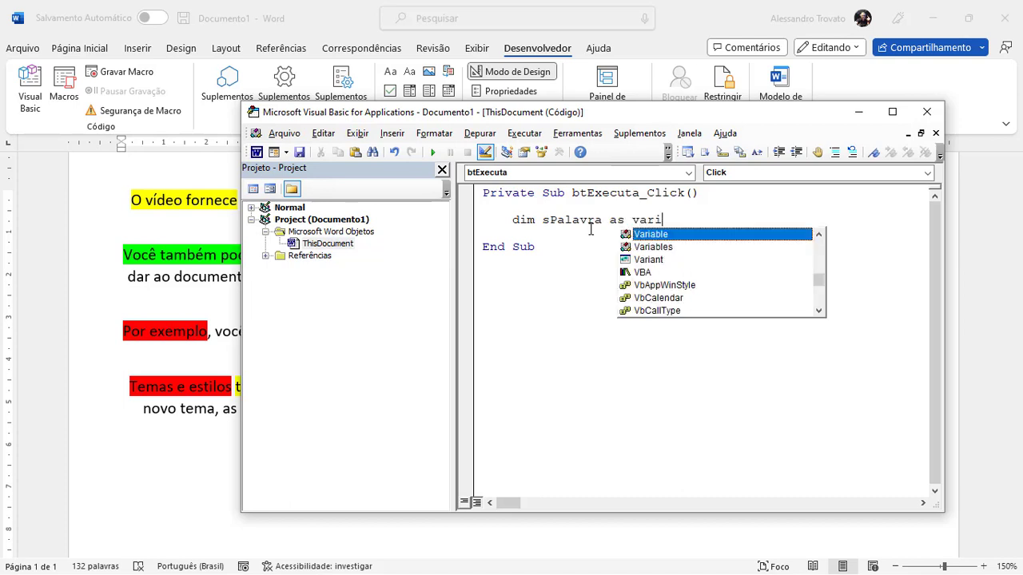
key("Tab")
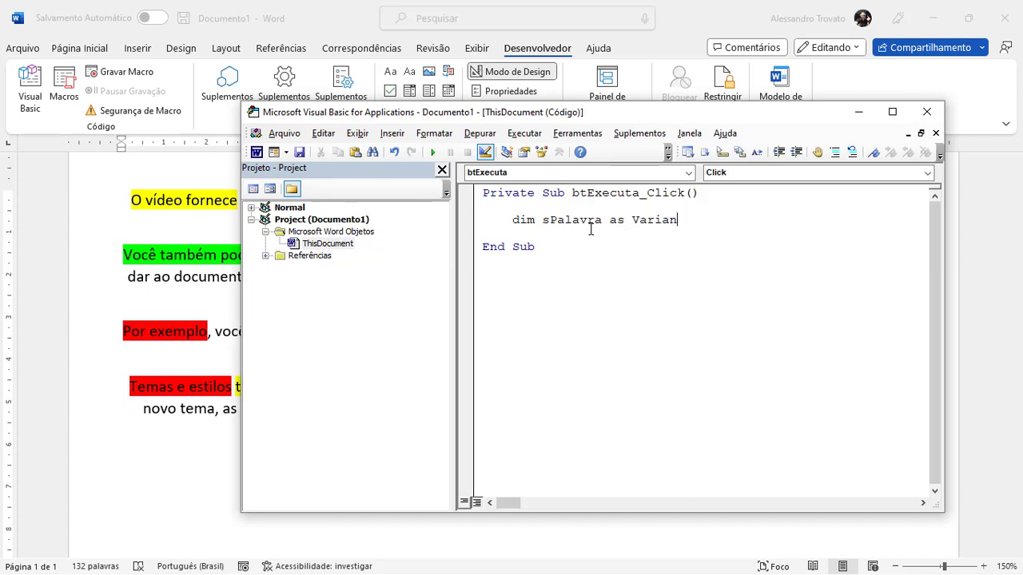
type("t")
key("Return")
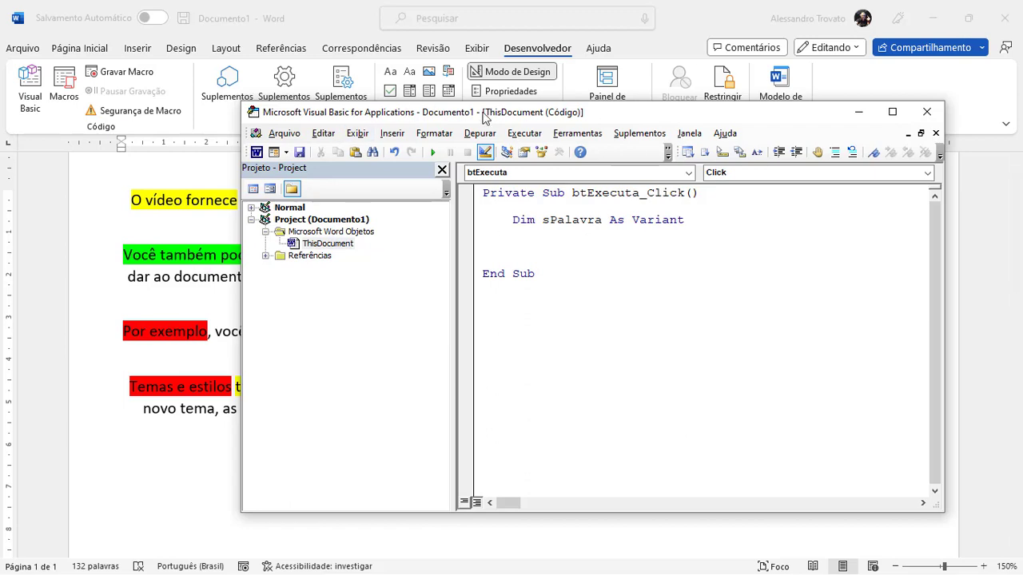
double_click(511, 113)
type("'")
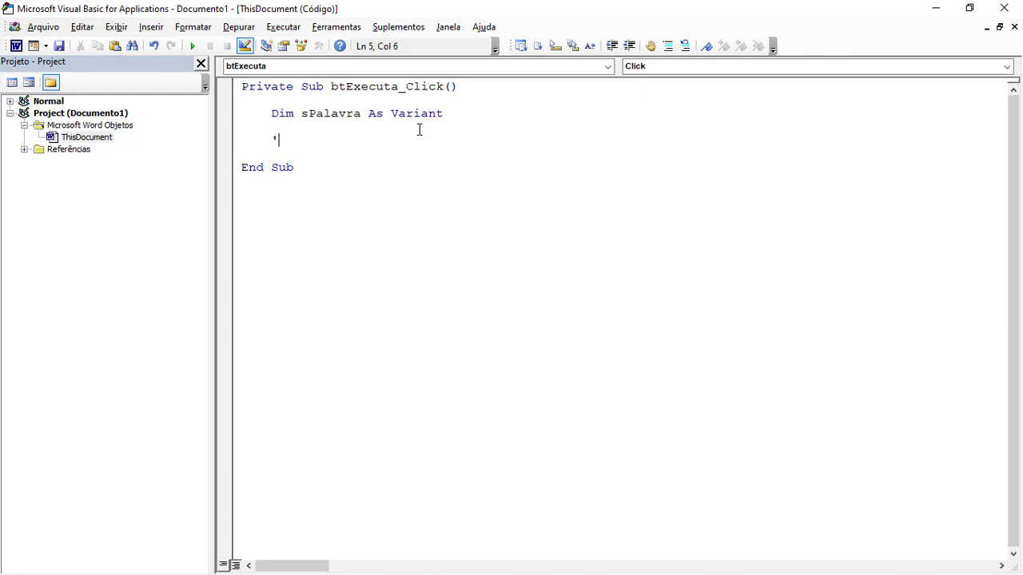
Add the comment 'Selecionar todo o texto do documento', a dashed separator, and ActiveDocument.Select
type("Selecionar todo o te")
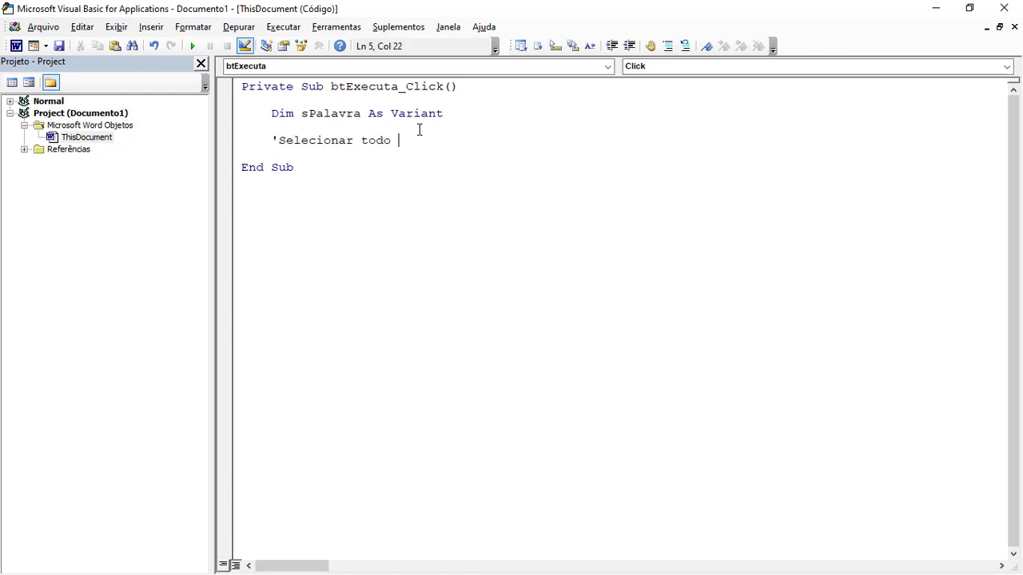
type("xto do do")
type("cumento")
key("Return")
type("'------------------------------------")
key("Return")
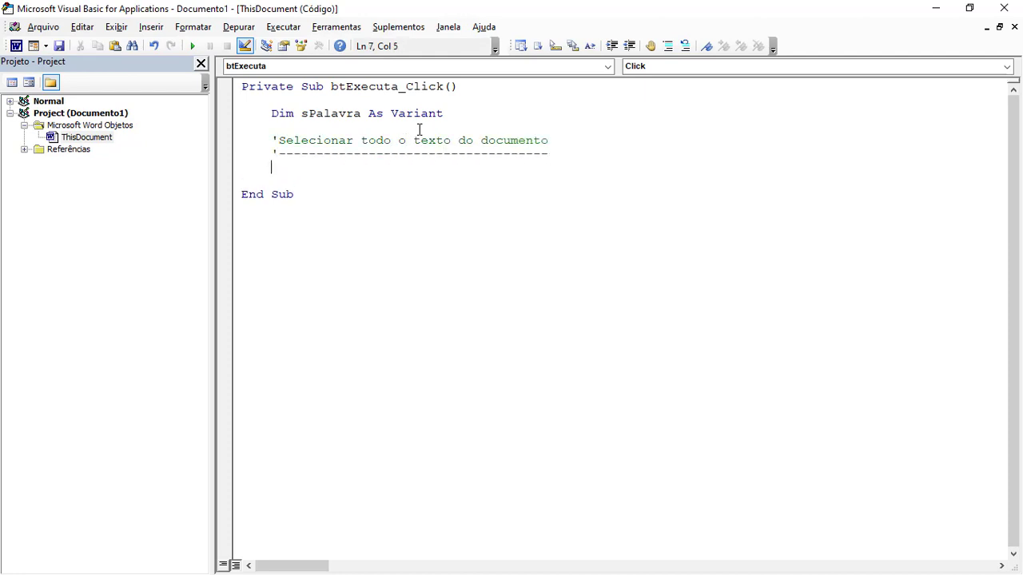
type("activedocument")
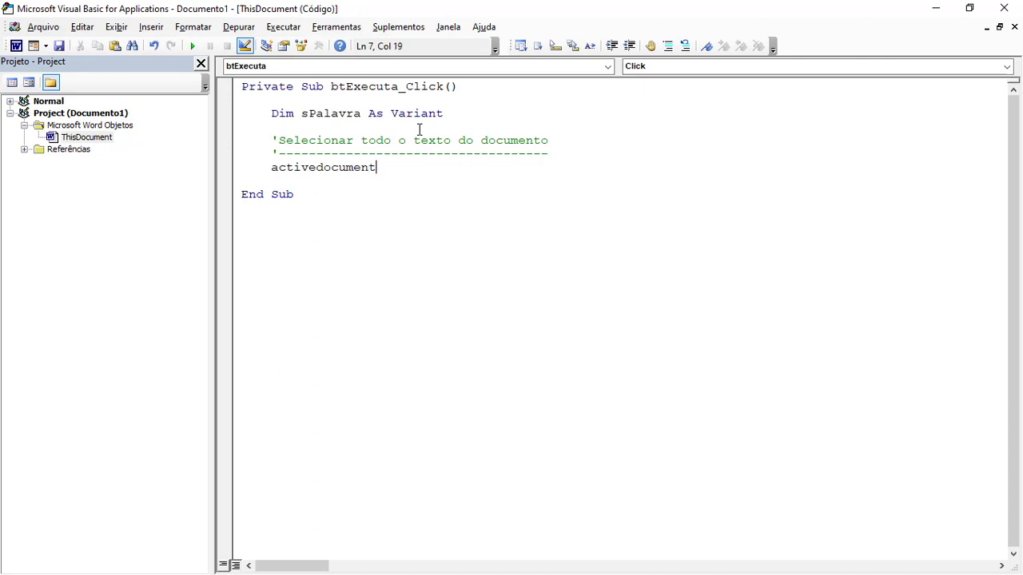
type(".select")
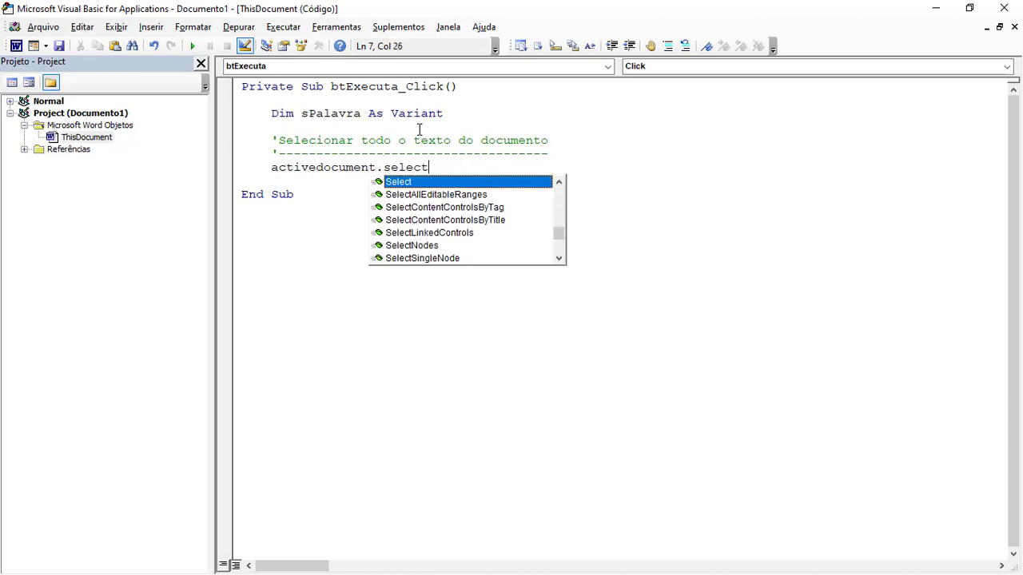
key("Return")
key("Return")
type("'Ror")
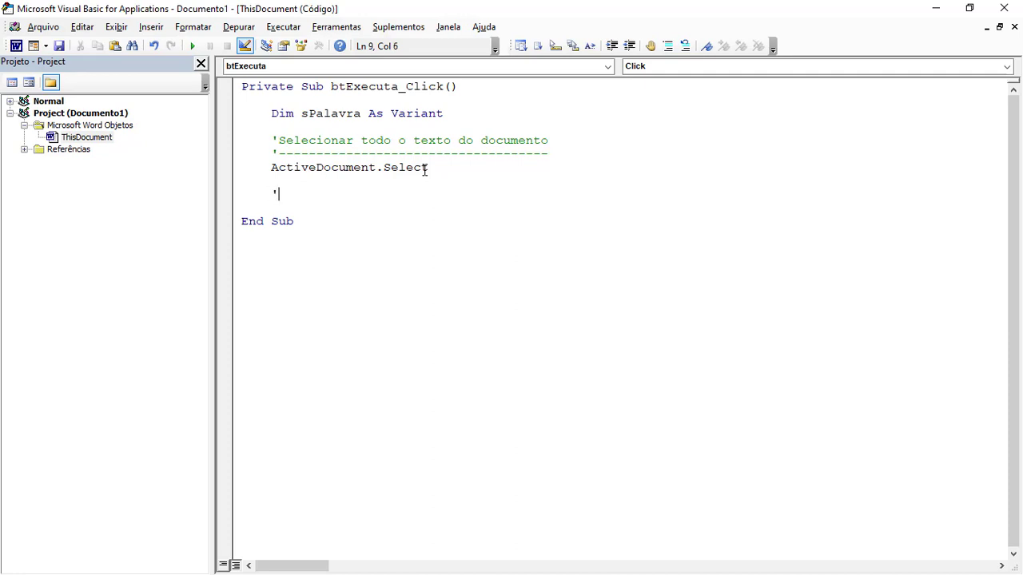
Add the comment 'Rotina de Repetição: For Each' with a dashed separator and blank lines
type("in")
key("BackSpace")
key("BackSpace")
key("BackSpace")
type("tina de Repetição")
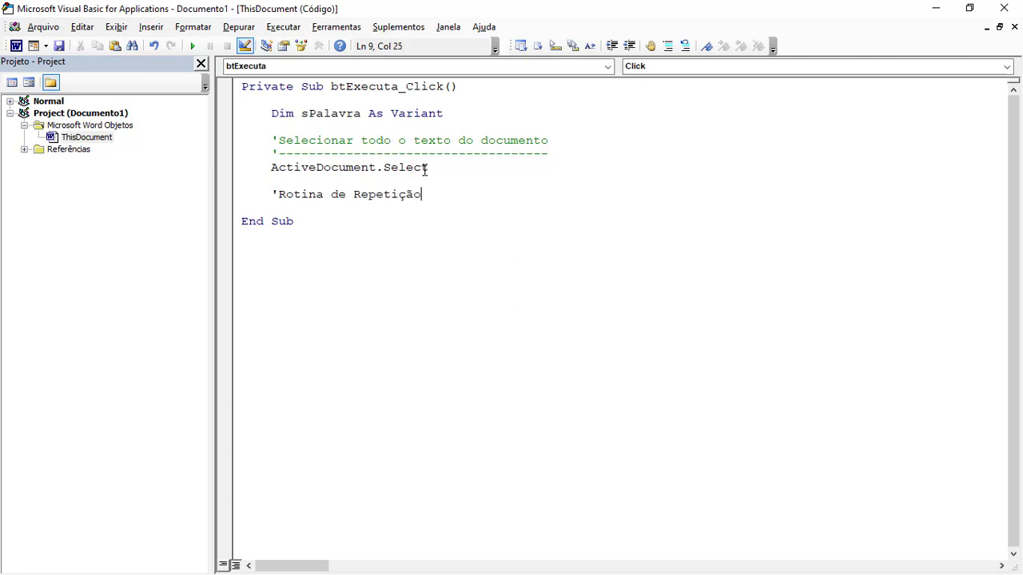
type(": For E")
type("ach")
key("Return")
type("'-----------")
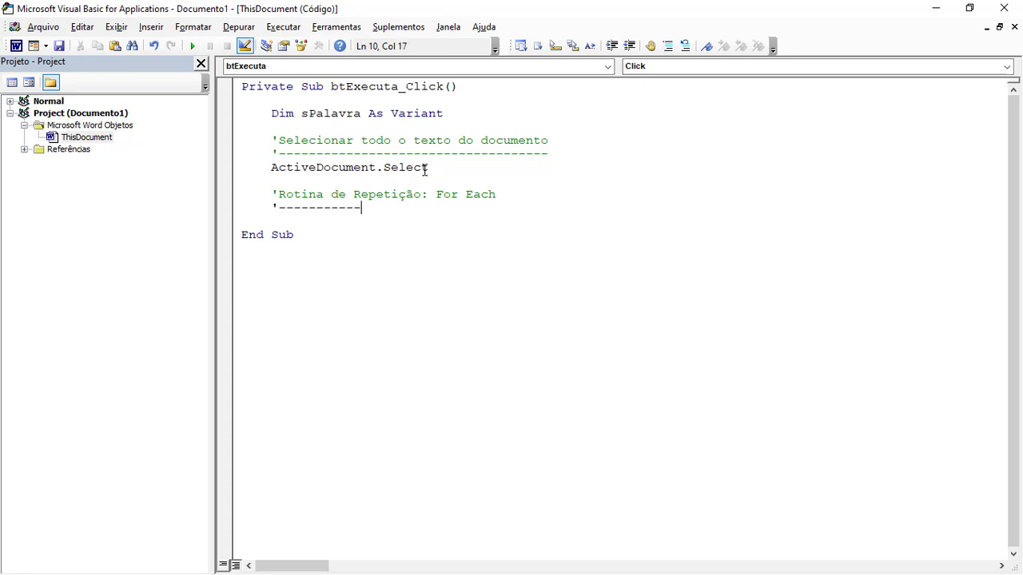
type("-----------------")
key("Delete")
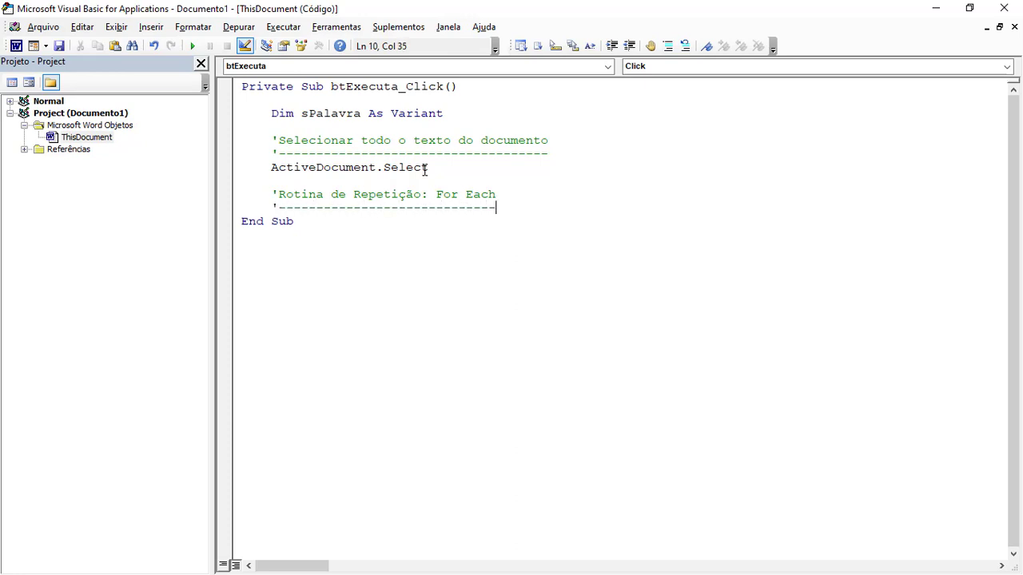
key("Return")
key("Return")
key("Return")
key("Return")
key("Up")
key("Up")
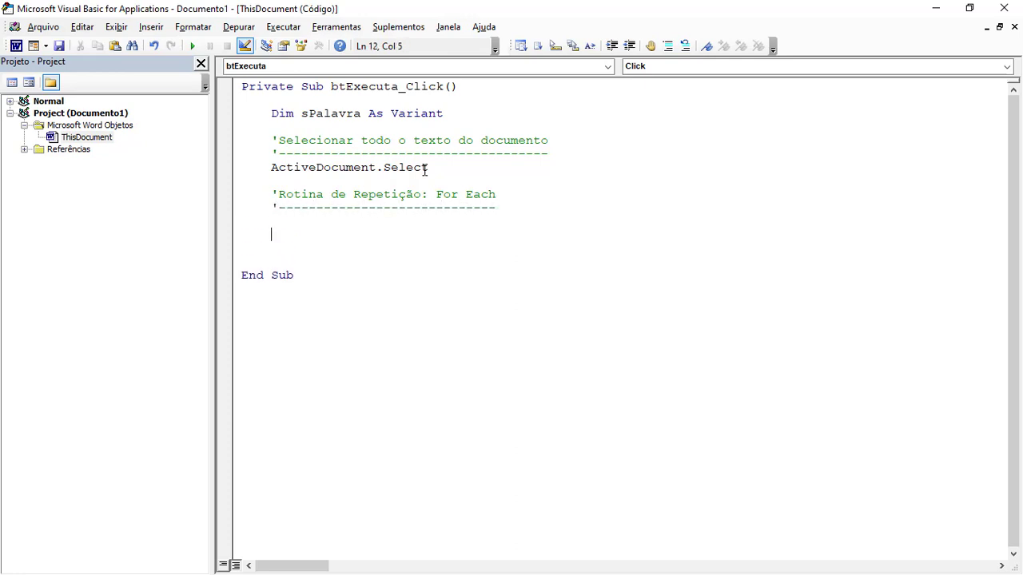
key("Up")
Write the loop header For Each sPalavra In Selection.Words
type("f")
type("or each s")
type("Palavra ")
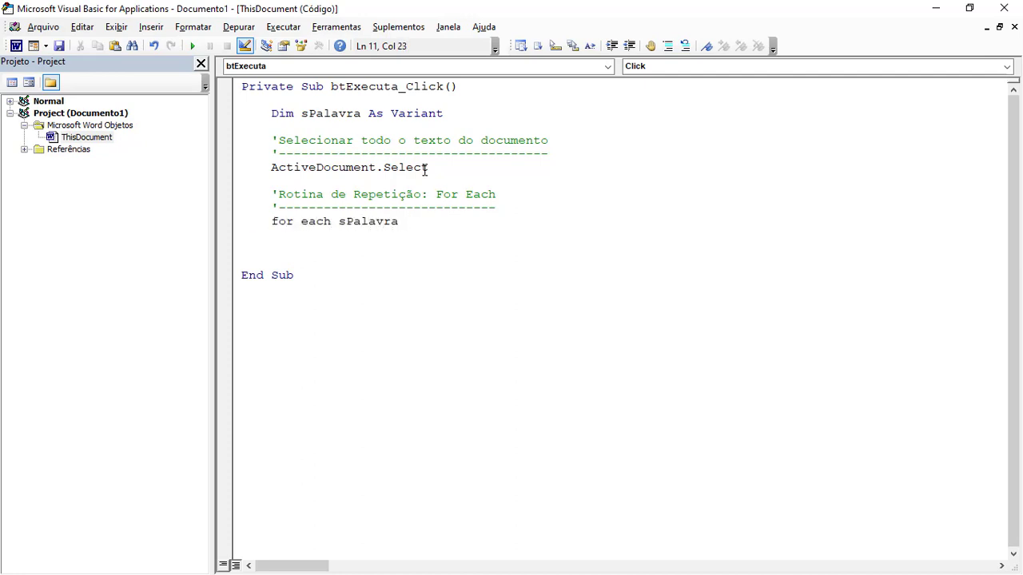
type("in ")
type("select")
type("ion.wo")
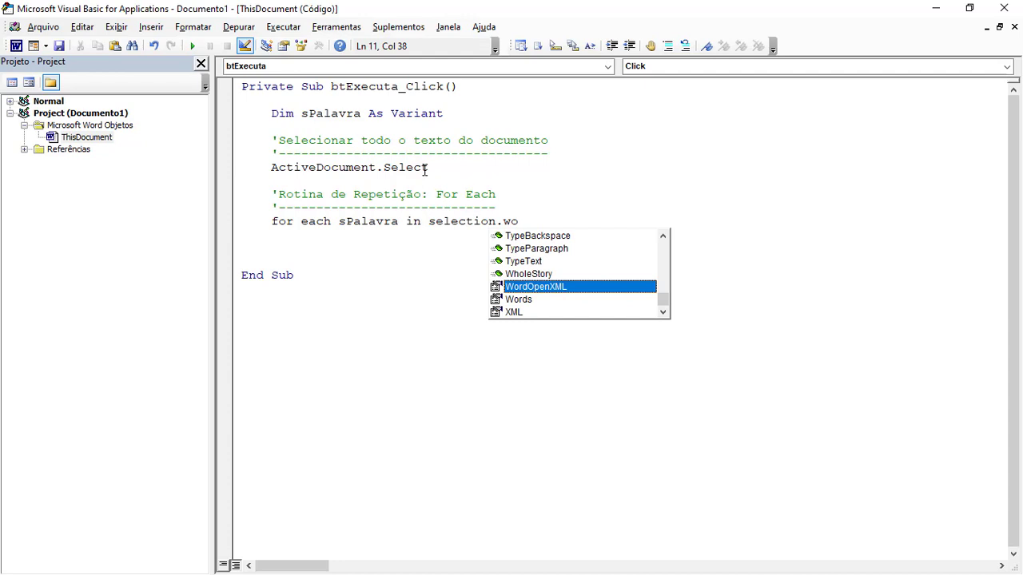
key("Down")
key("Tab")
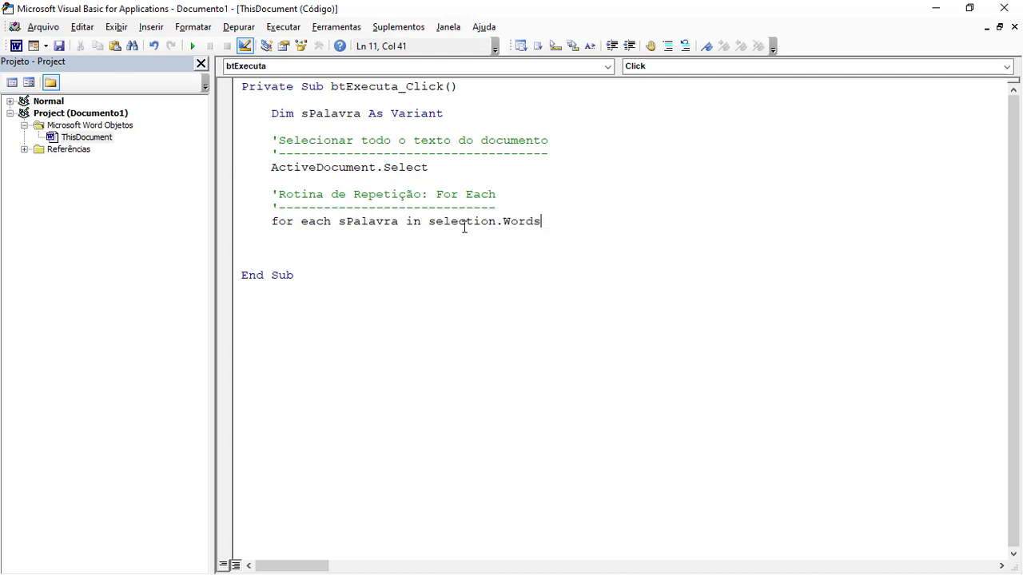
double_click(463, 222)
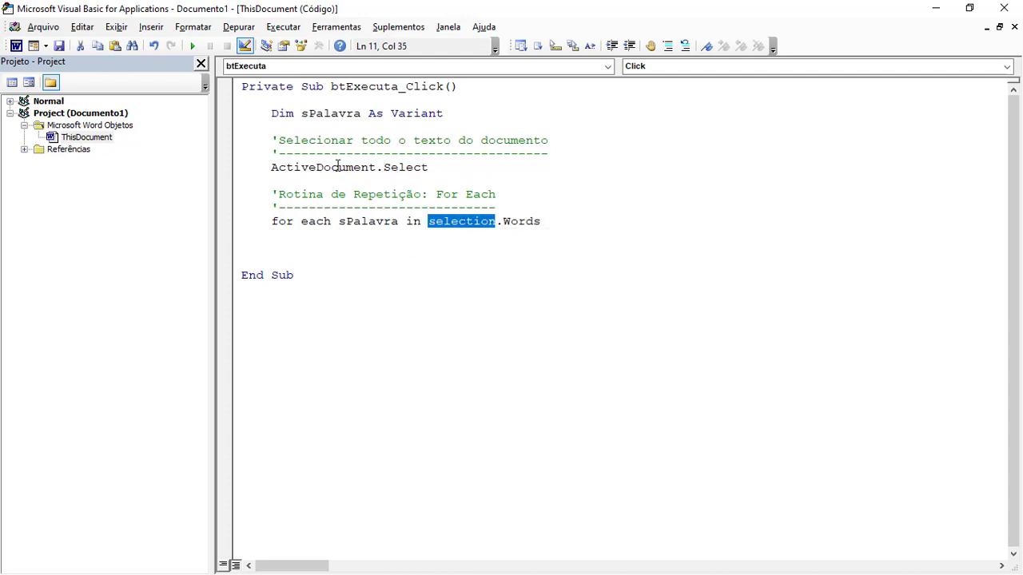
double_click(521, 223)
left_click(556, 221)
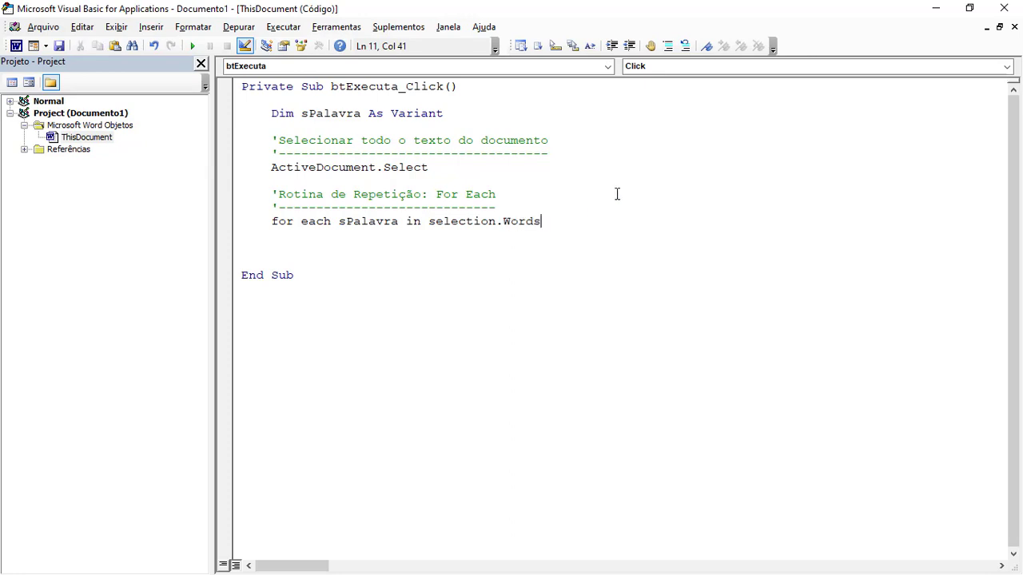
Close the loop with Next sPalavra and put Debug.Print sPalavra inside it
key("Return")
key("Return")
key("Return")
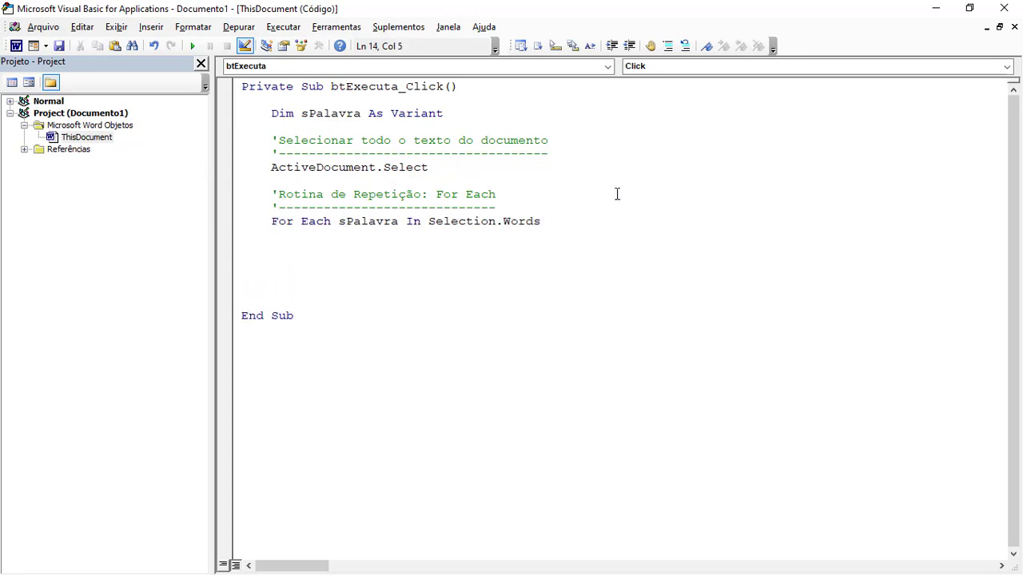
type("next sp")
type("alara")
key("Up")
key("Up")
key("Return")
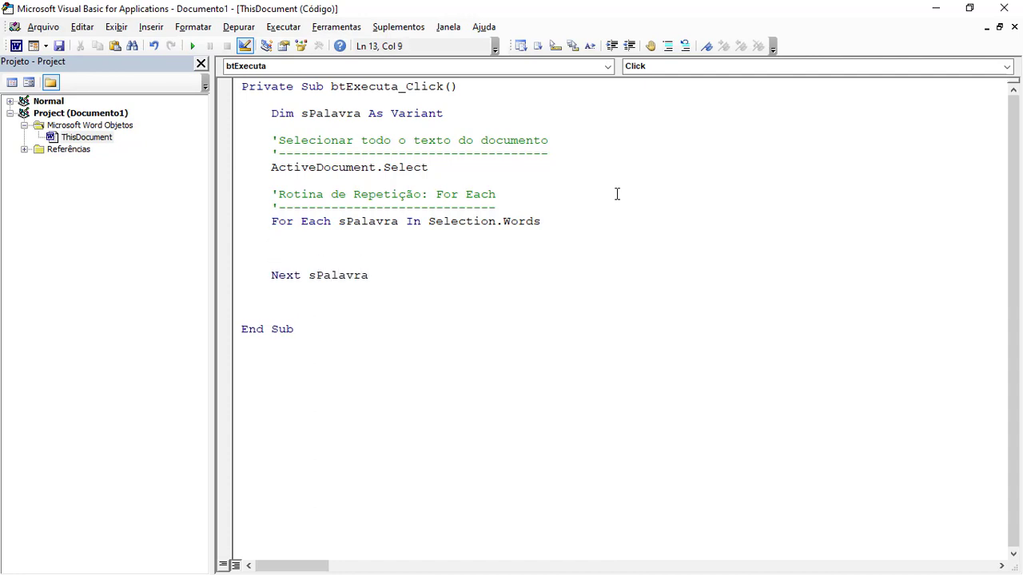
left_click(375, 223)
left_click(364, 223)
left_click(342, 243)
type("debug")
type(".p ")
type("spa")
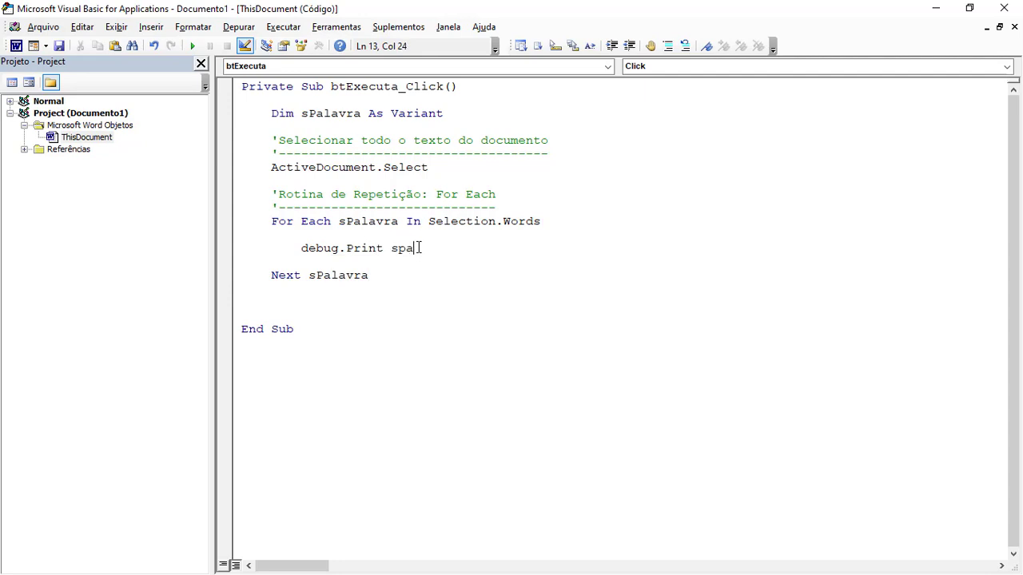
type("lavra.")
left_click(457, 285)
Add Option Explicit at the top of the module and start stepping with F8
key("ctrl+Home")
key("Return")
key("Up")
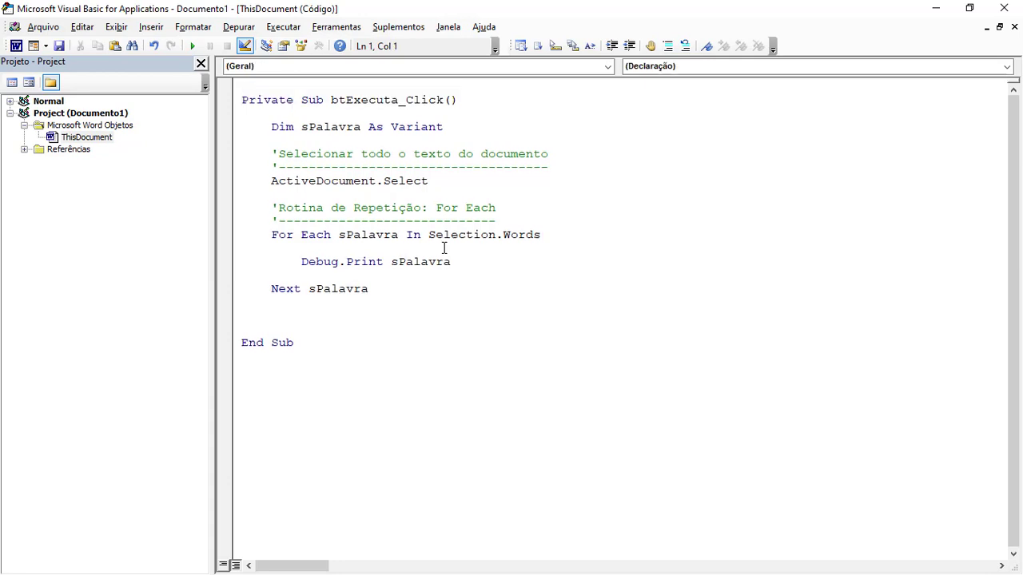
type("option explicit")
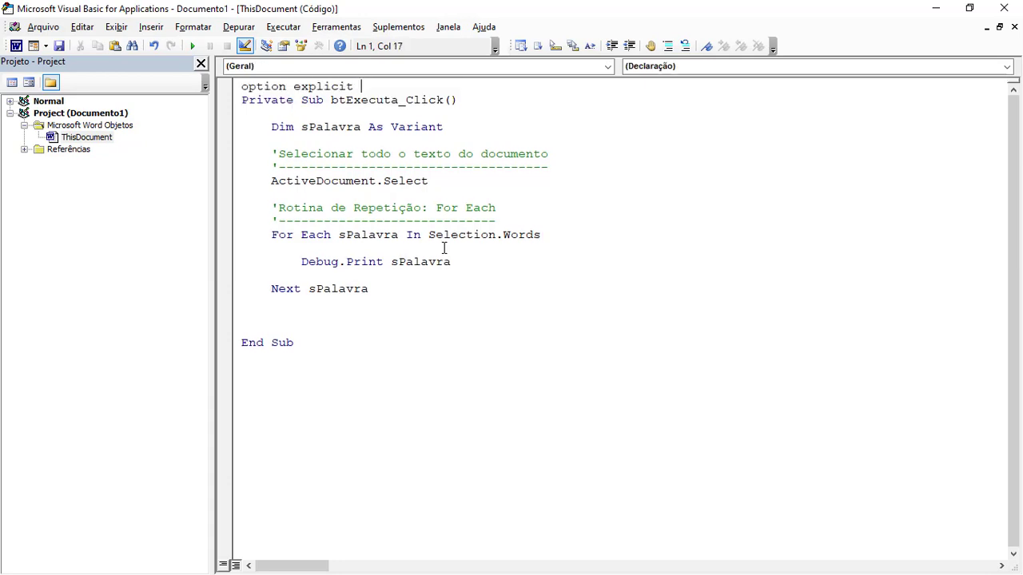
key("Return")
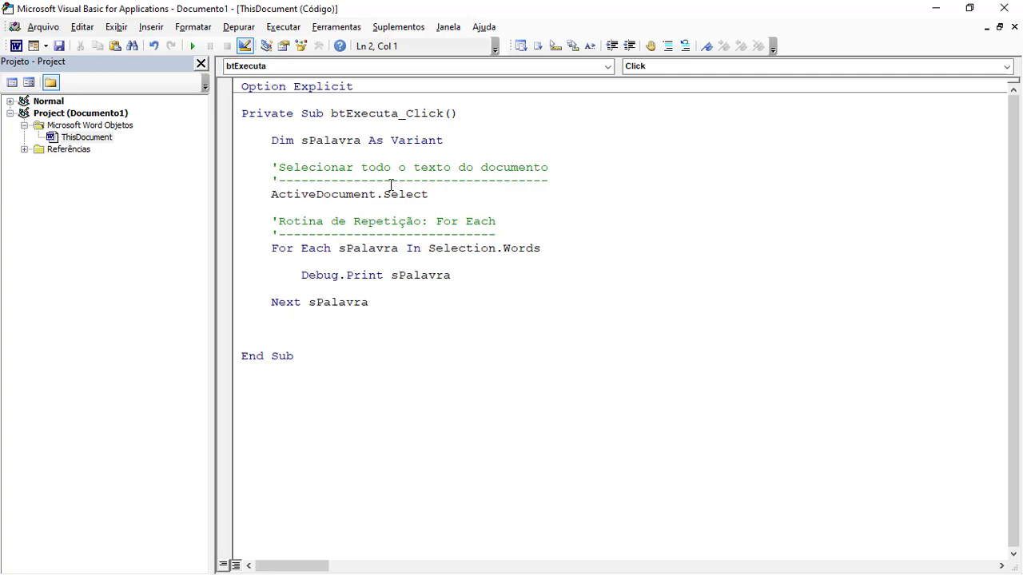
key("F8")
key("alt+F11")
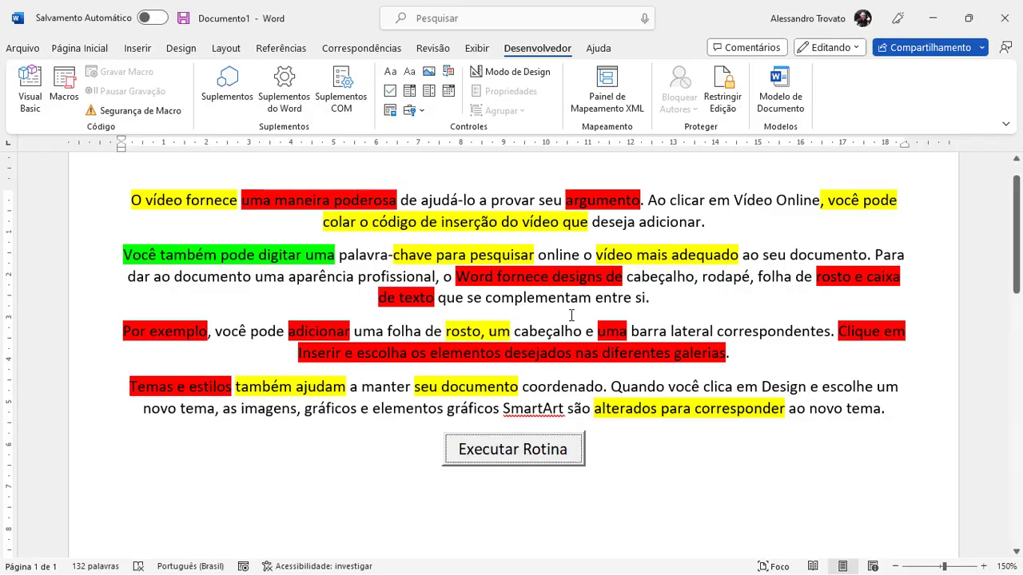
Step with F8 through ActiveDocument.Select to the Debug.Print line, with the editor resized
key("alt+Tab")
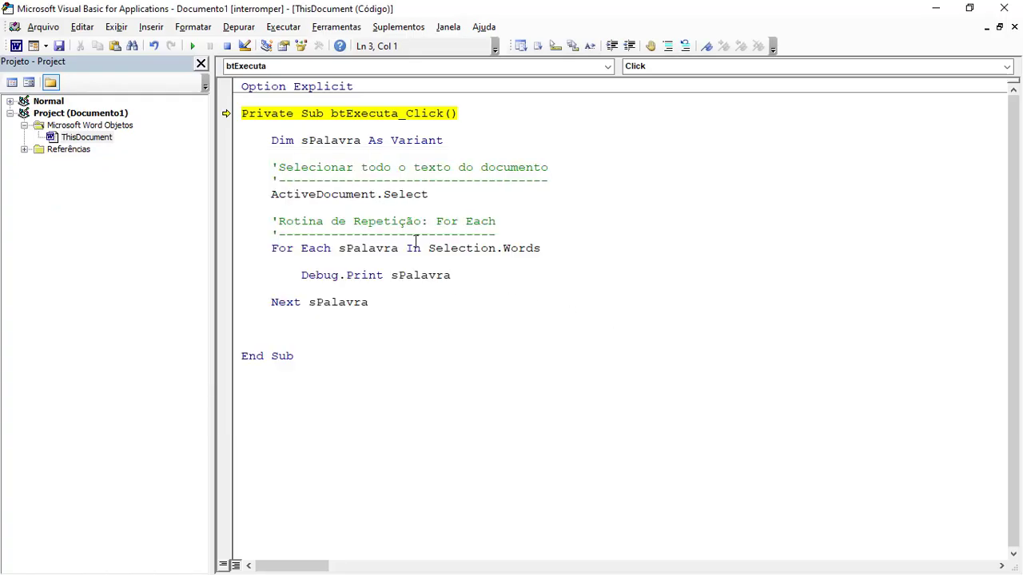
key("F8")
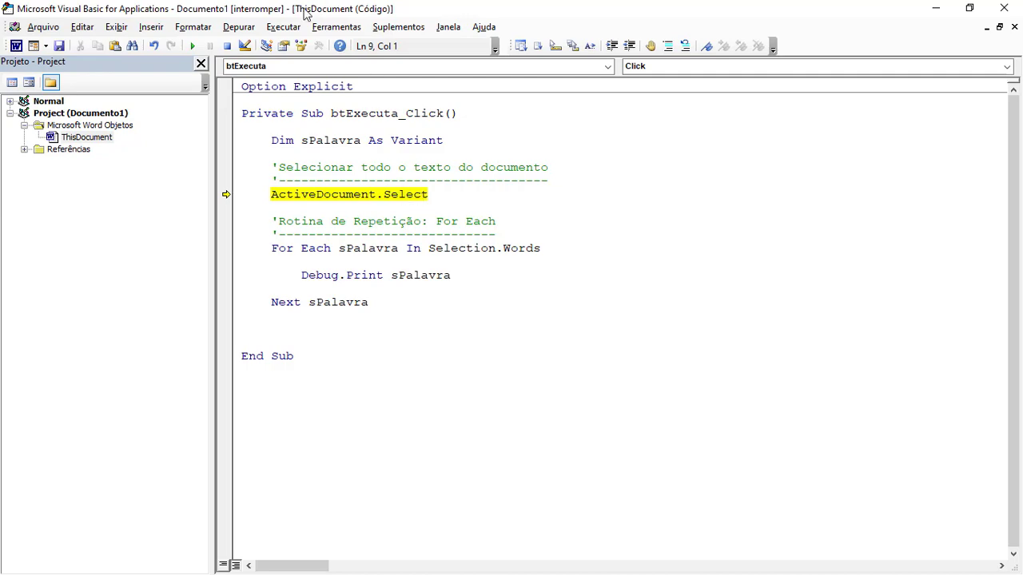
double_click(306, 14)
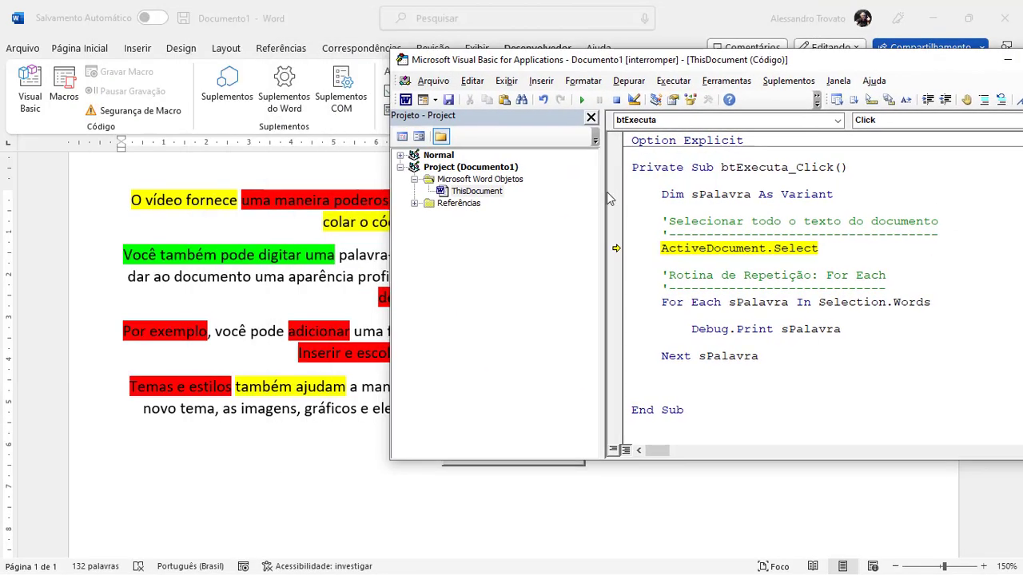
left_click_drag(607, 198, 492, 200)
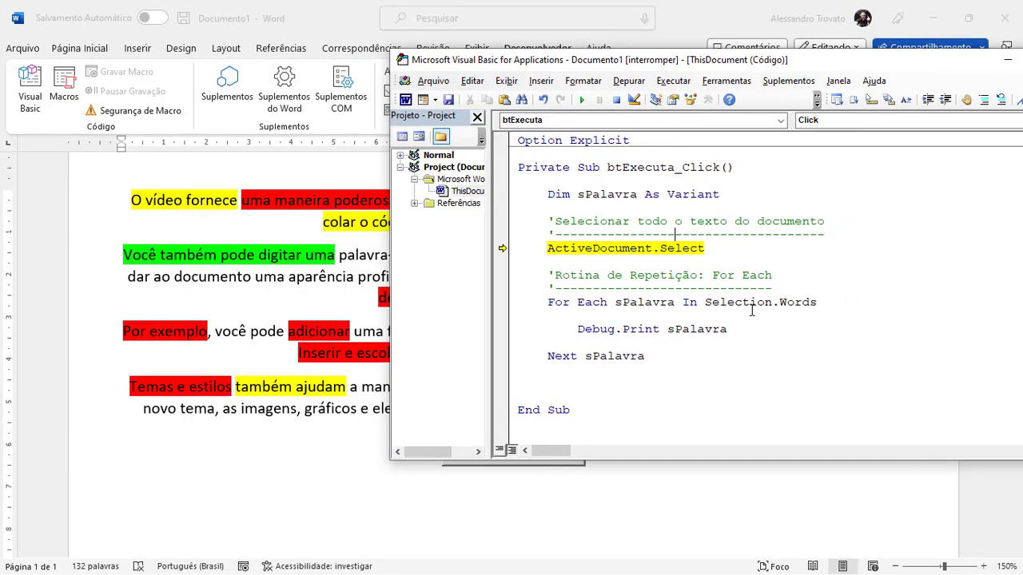
key("F8")
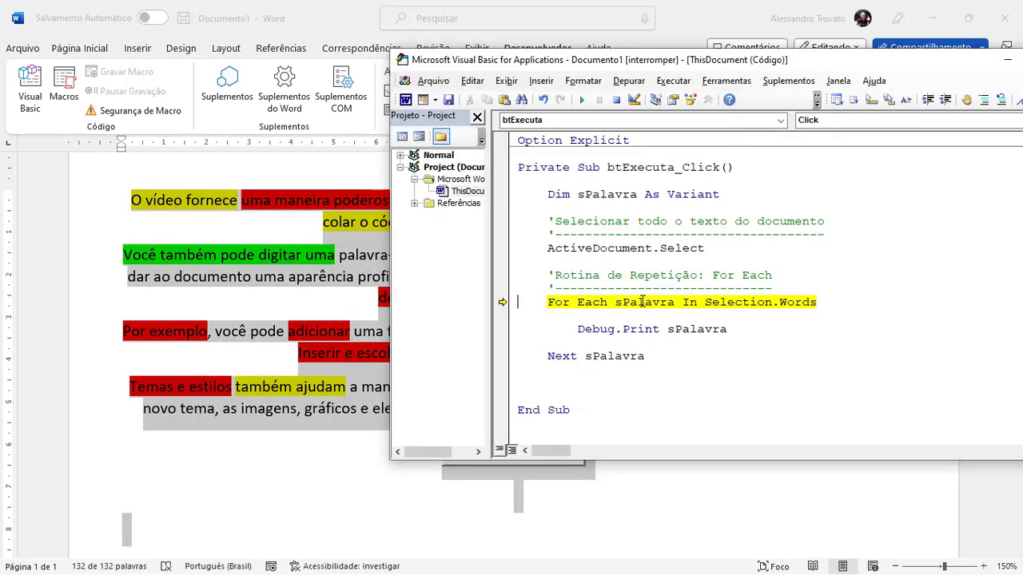
key("F8")
mouse_move(697, 329)
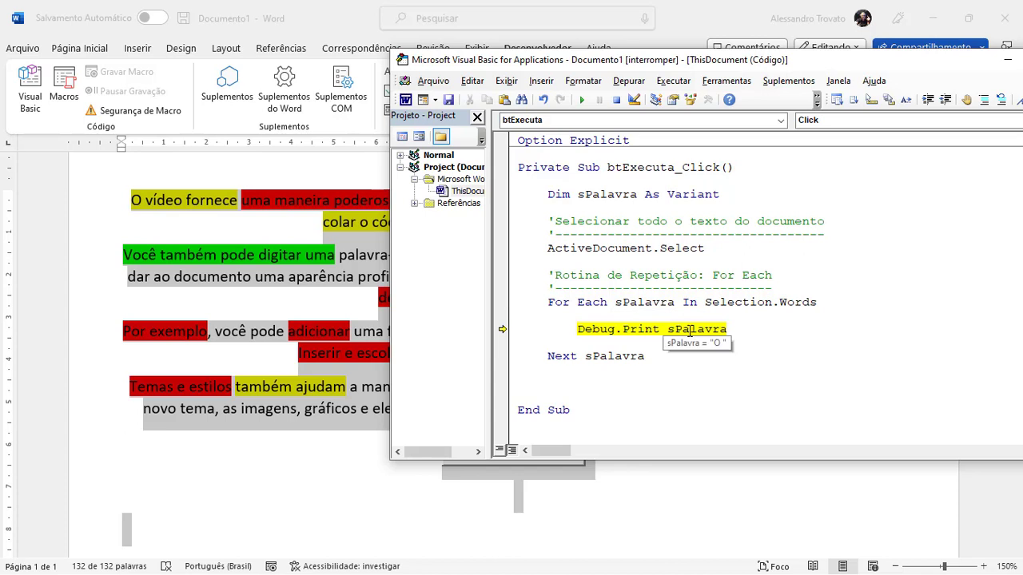
Print words in the Immediate window up to 'fornece', then reset and maximize the editor
key("ctrl+g")
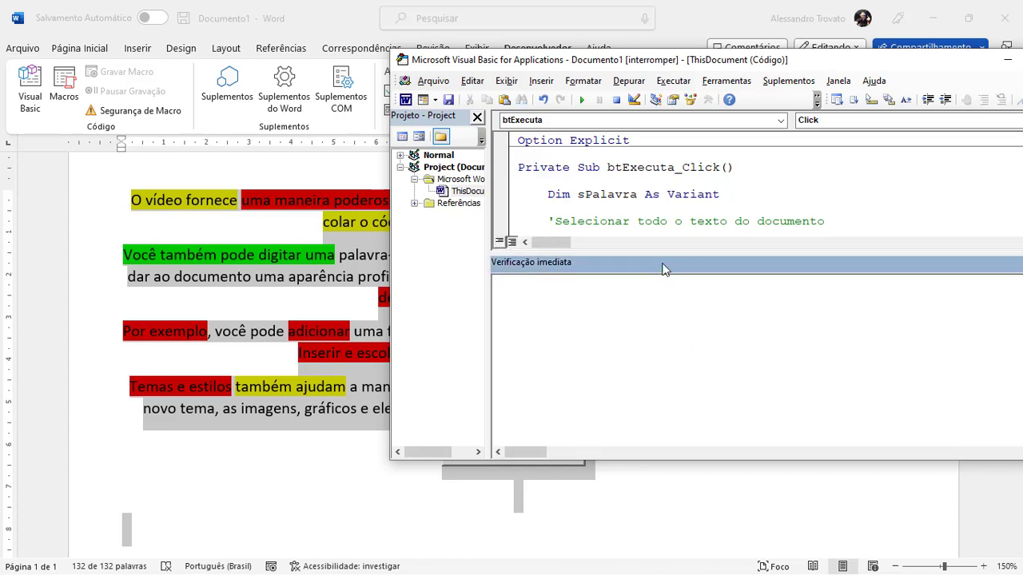
scroll(677, 219, "down", 2)
scroll(677, 219, "down", 1)
key("F8")
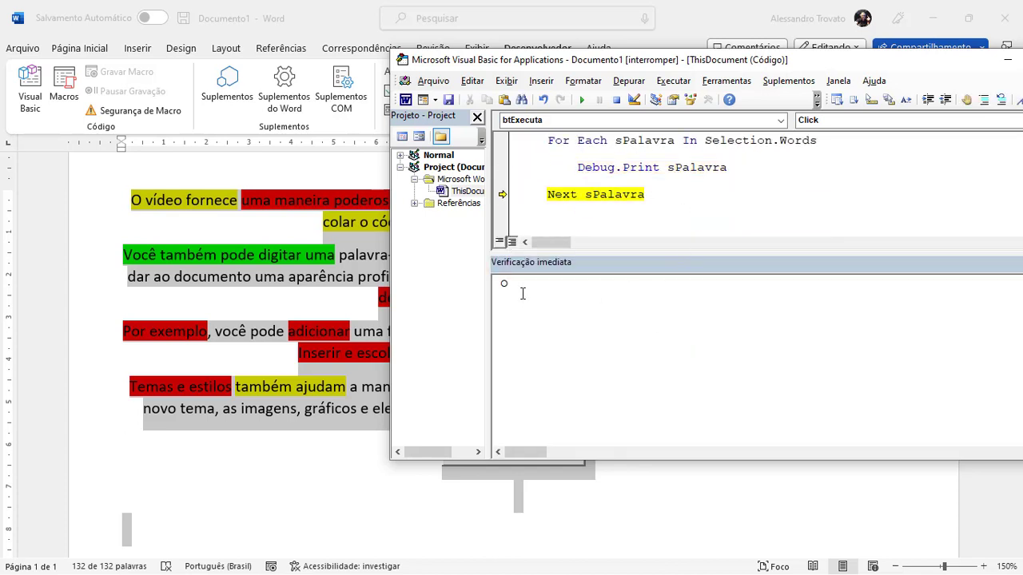
key("F8")
key("F8")
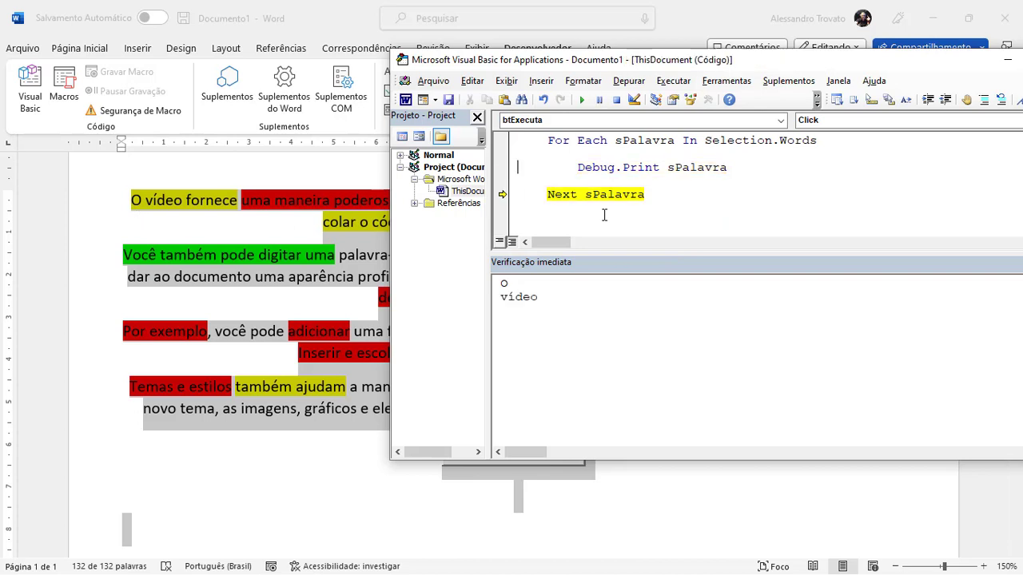
key("F8")
key("F8")
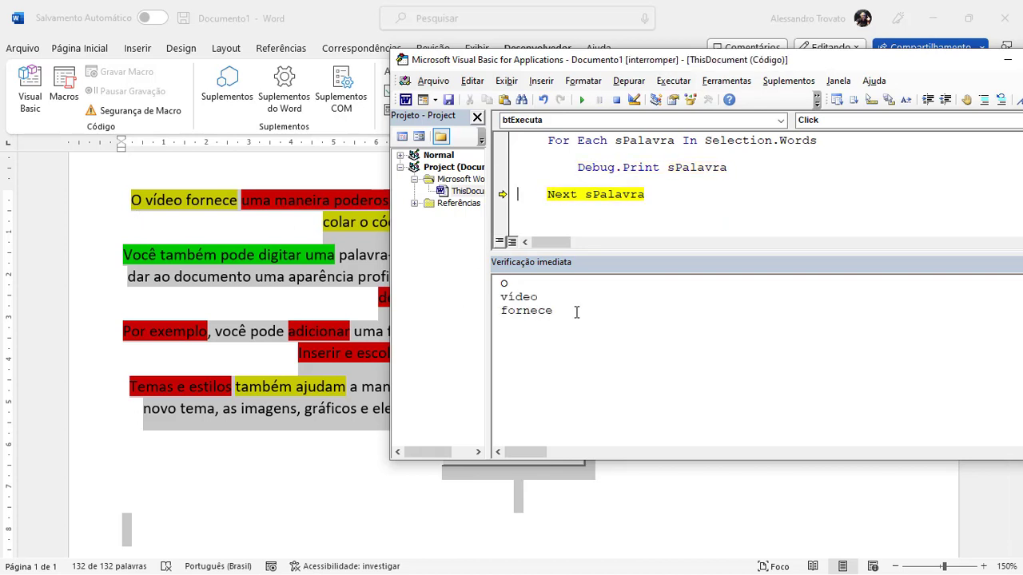
key("F8")
key("F8")
key("F8")
key("F8")
key("F8")
key("F8")
key("F8")
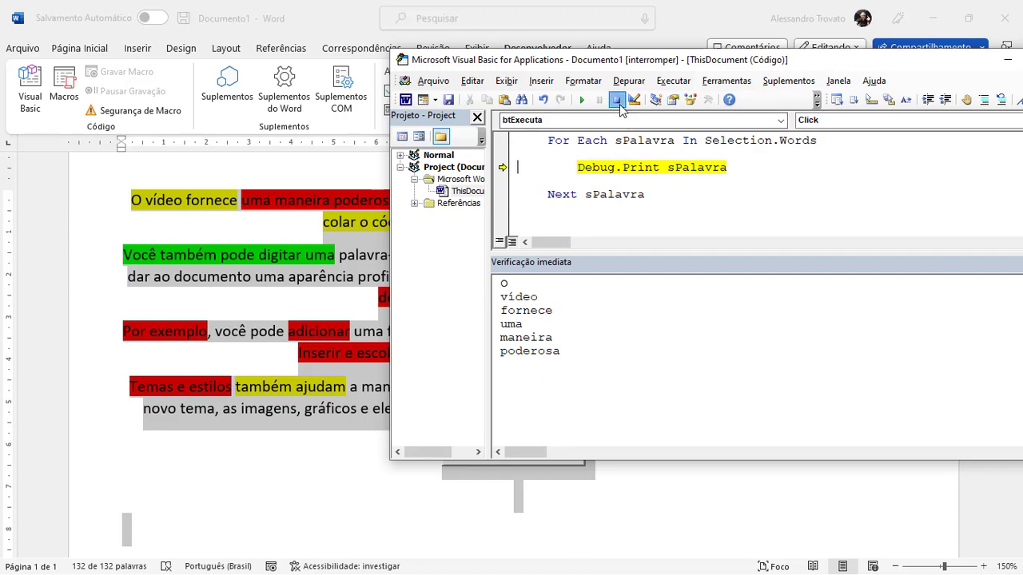
left_click(616, 99)
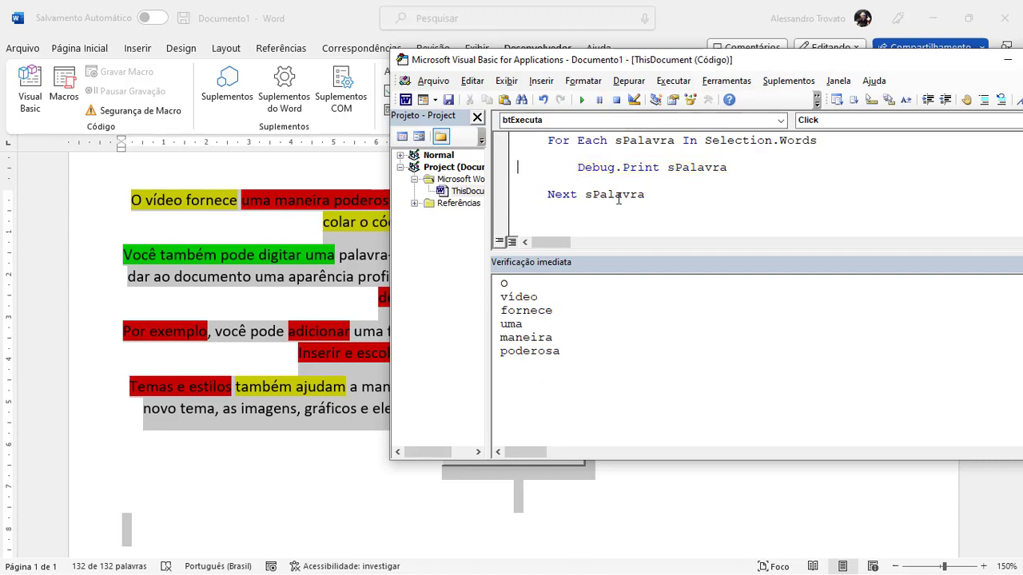
double_click(919, 62)
Comment out the Debug.Print sPalavra line and open blank lines below it
left_click(1015, 382)
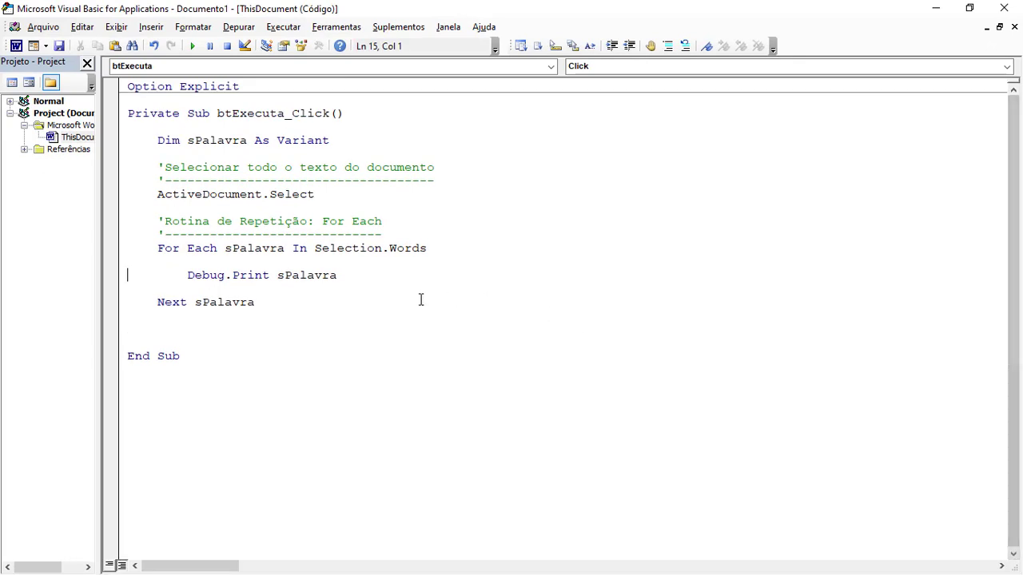
left_click_drag(338, 275, 187, 274)
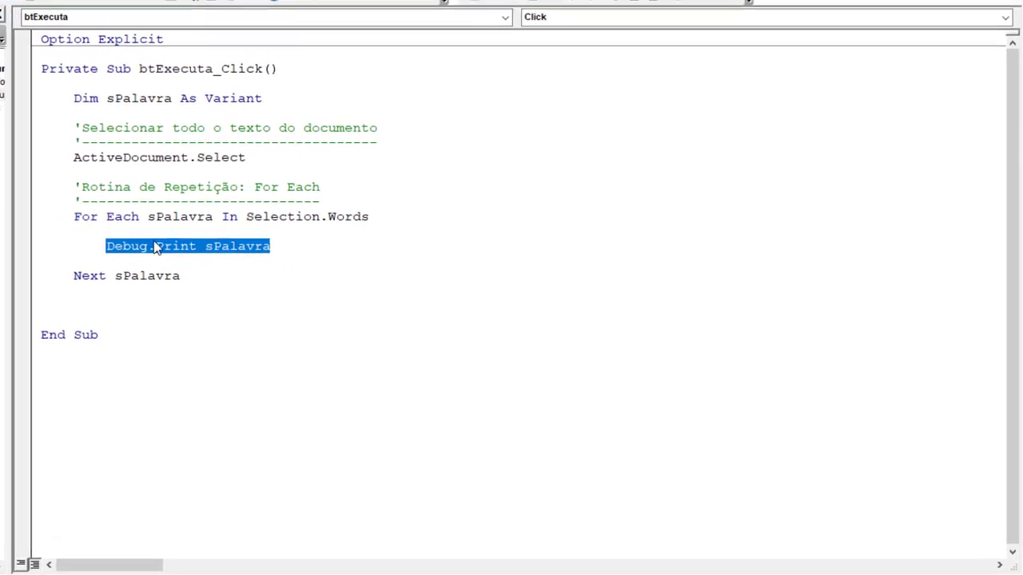
left_click(104, 246)
type("'")
left_click(130, 259)
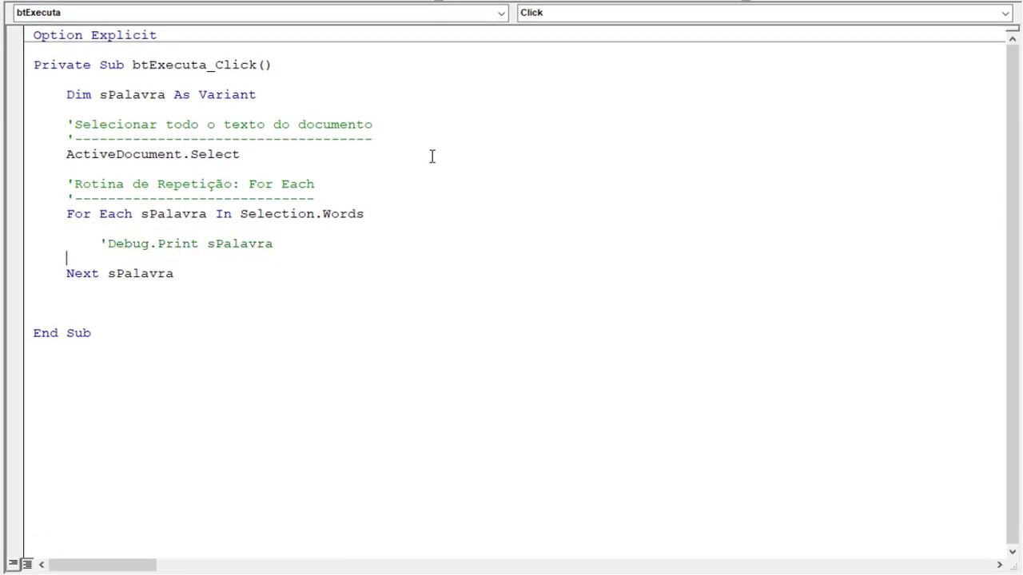
key("Return")
key("Return")
key("Up")
key("Up")
Write If sPalavra.HighlightColorIndex = wdRed Then and check wdRed's value with '? wdred'
type("if ")
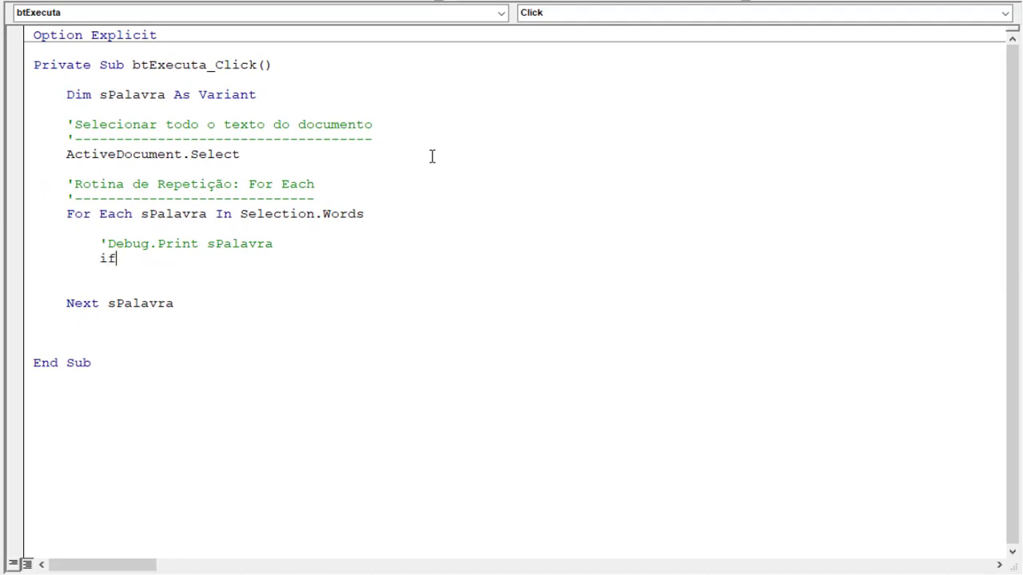
type("spa")
type("lavra.")
type("H")
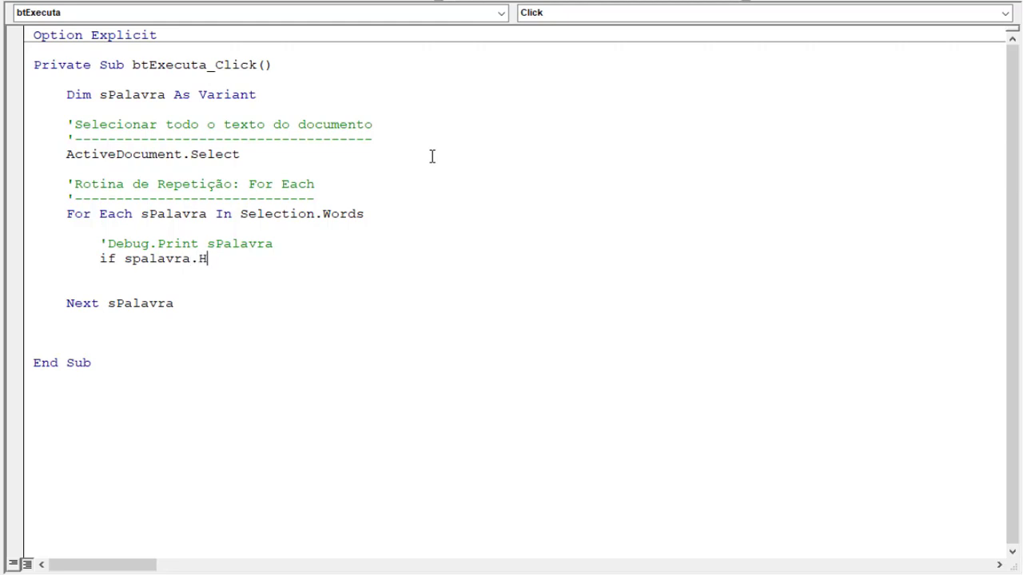
type("ighlight")
type("colorid")
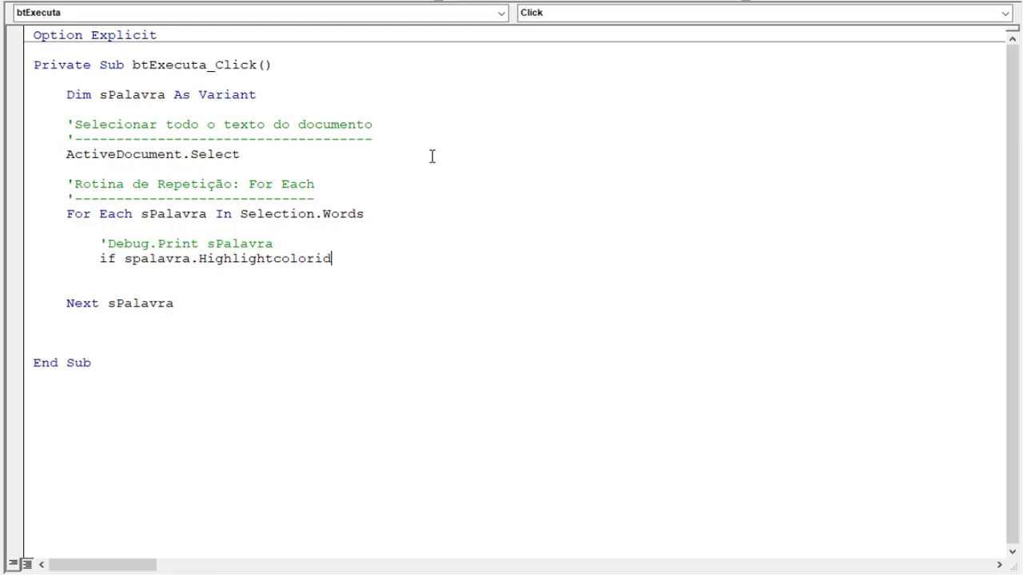
key("BackSpace")
type("n")
type("dex")
type(" = wd")
type("Red ")
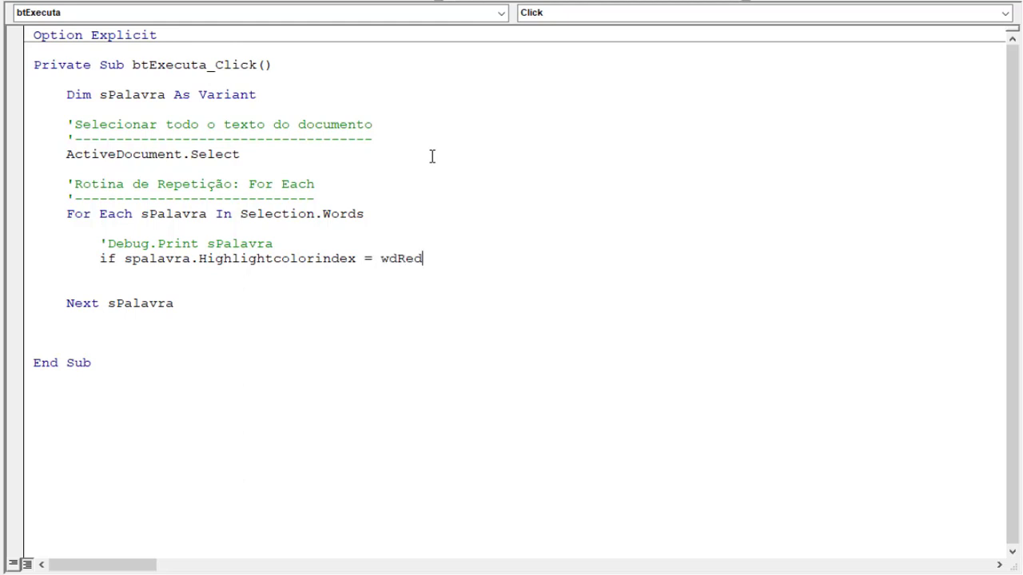
type("then")
key("Return")
key("Return")
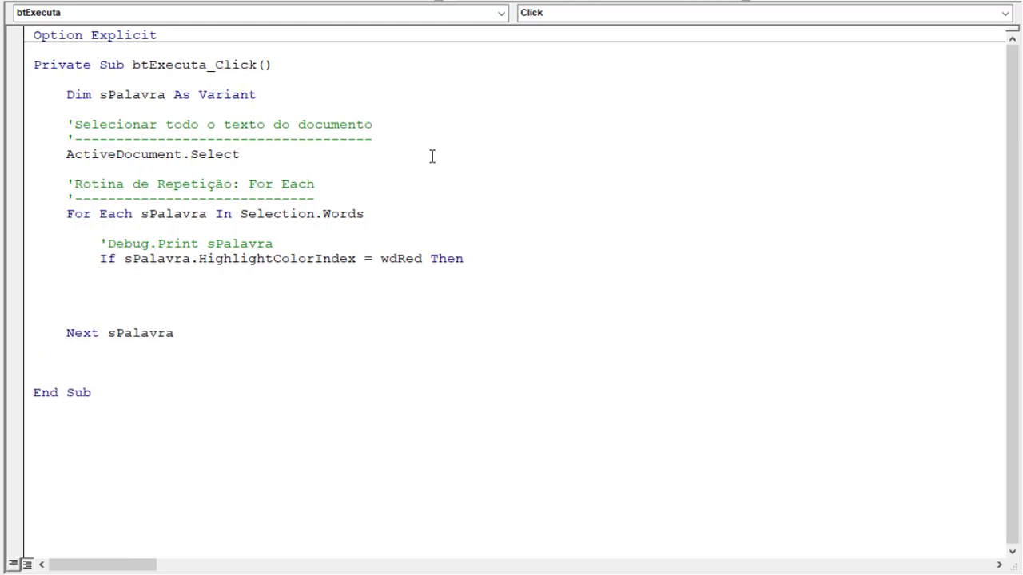
key("ctrl+g")
key("ctrl+a")
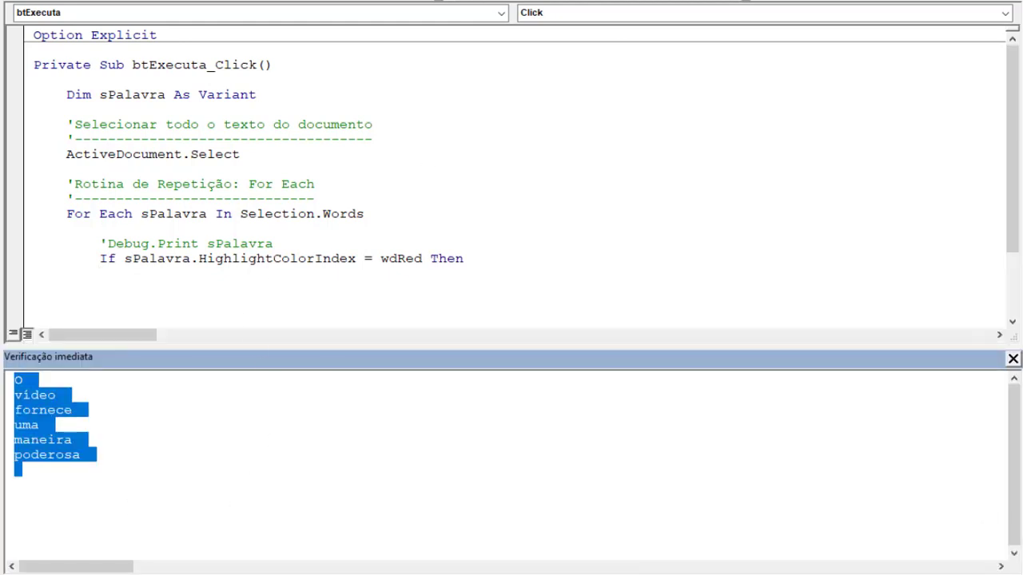
type("? w")
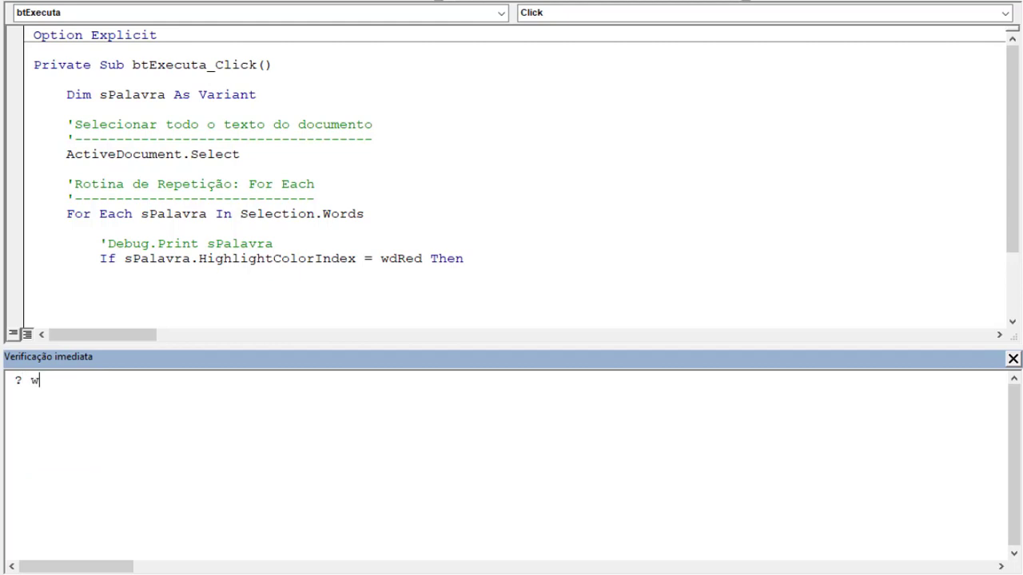
type("dred")
key("Return")
left_click(1012, 360)
Close the If block with End If and open an indented line inside it
double_click(276, 259)
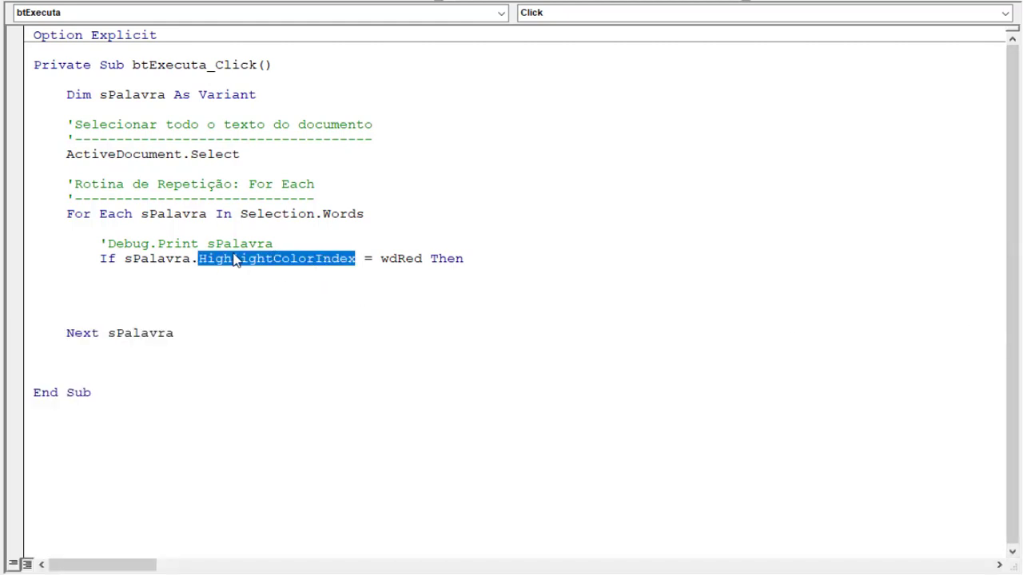
left_click(154, 290)
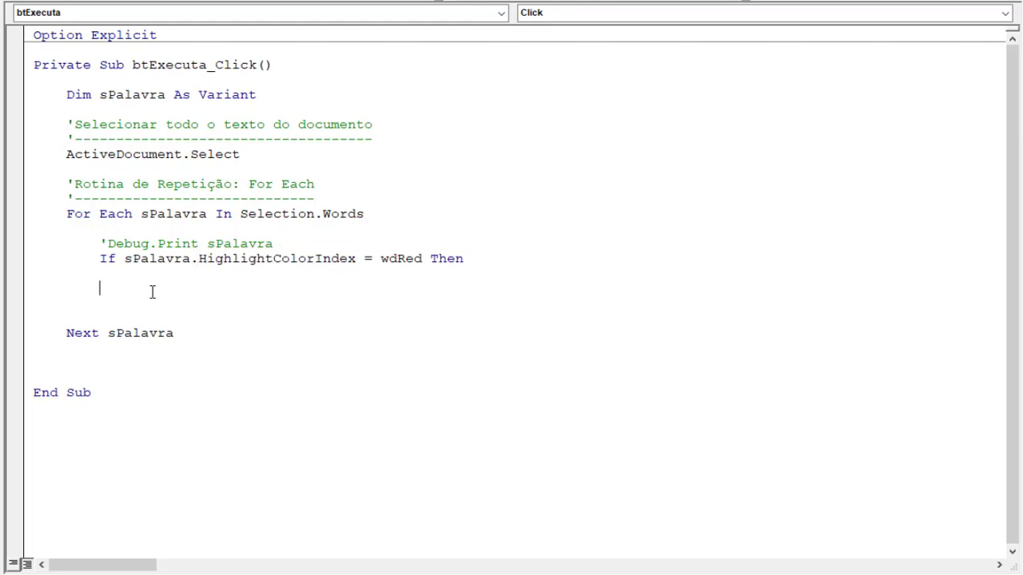
key("Tab")
type("endif")
key("Up")
key("Up")
key("Return")
key("Tab")
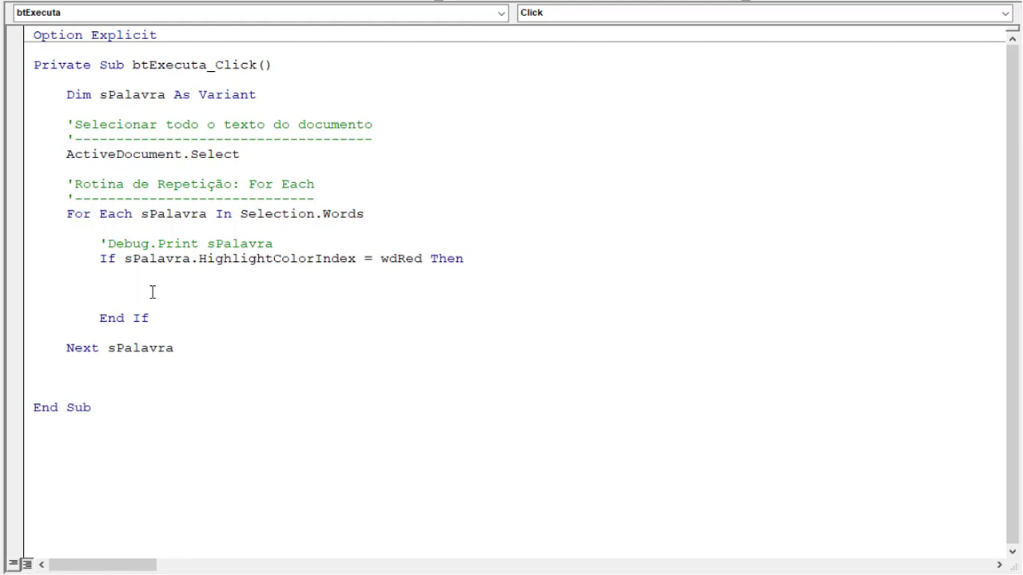
Inside the If, set sPalavra.HighlightColorIndex = wdNoHighlight
double_click(401, 259)
left_click(157, 281)
type("spala")
type("vra.")
type("high")
type("lightcolo")
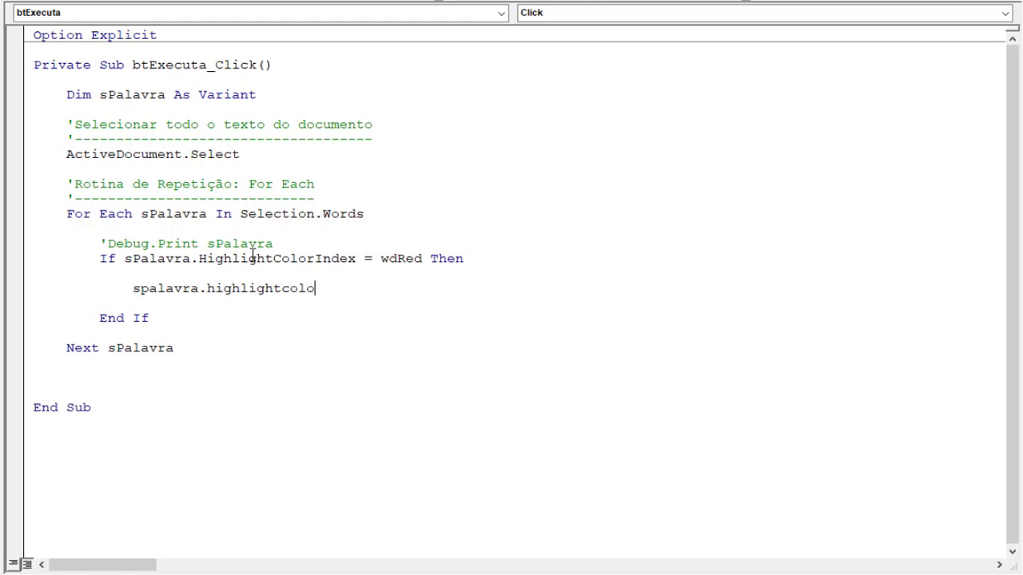
type("rindex")
type(" = wd")
type("NoHi")
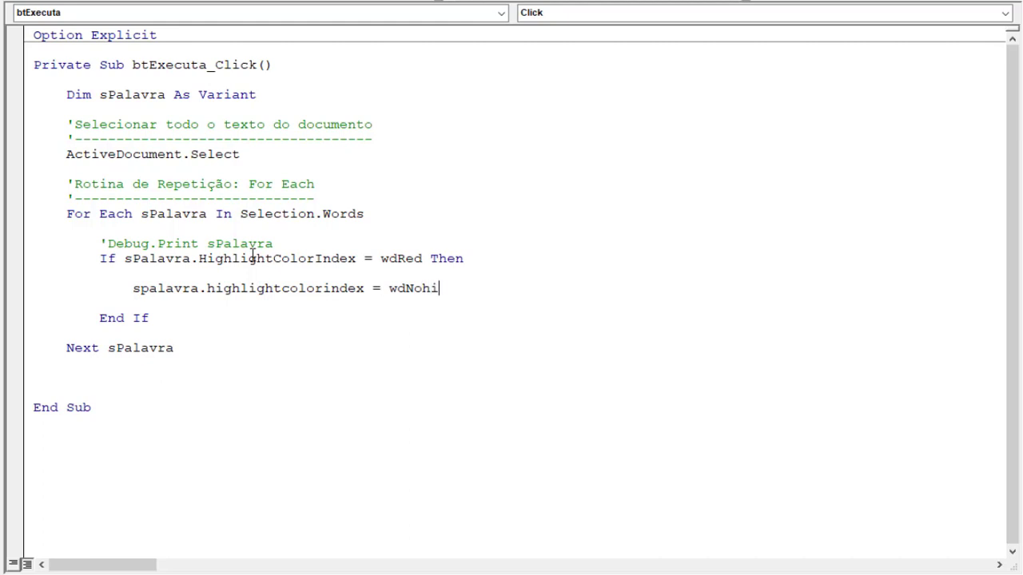
type("ghlight")
key("Up")
double_click(398, 257)
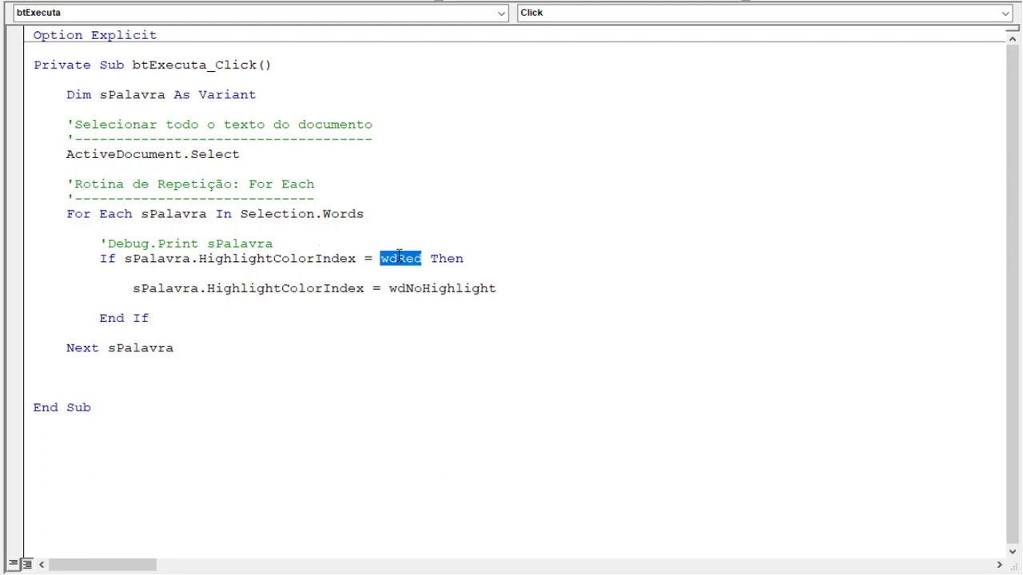
double_click(451, 289)
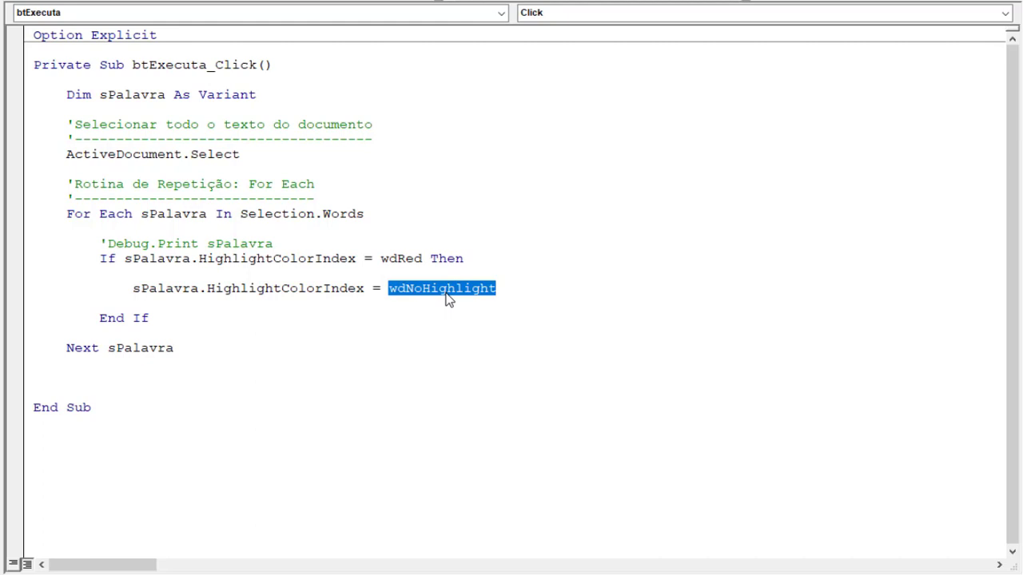
After the loop, add Selection.HomeKey unit:=wdStory to return to the document start
left_click(118, 367)
key("Return")
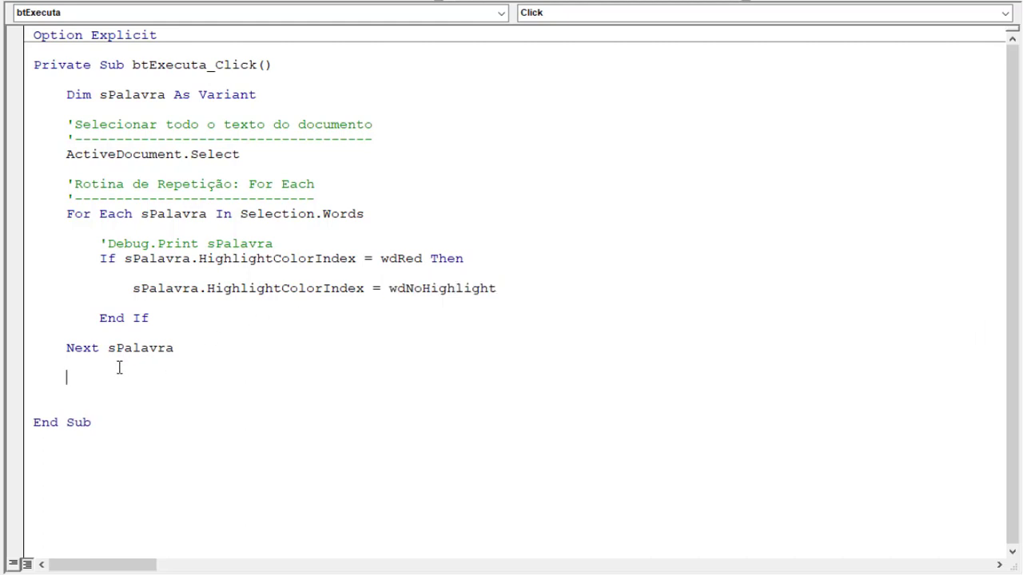
type("selec")
type("t.home")
type("key u")
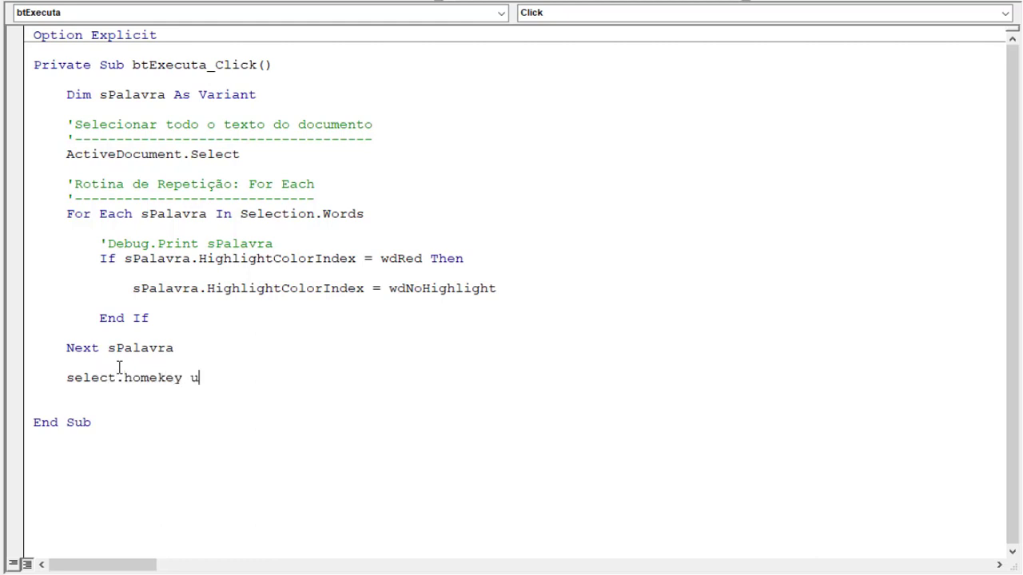
type("nit:=w")
type("dStory")
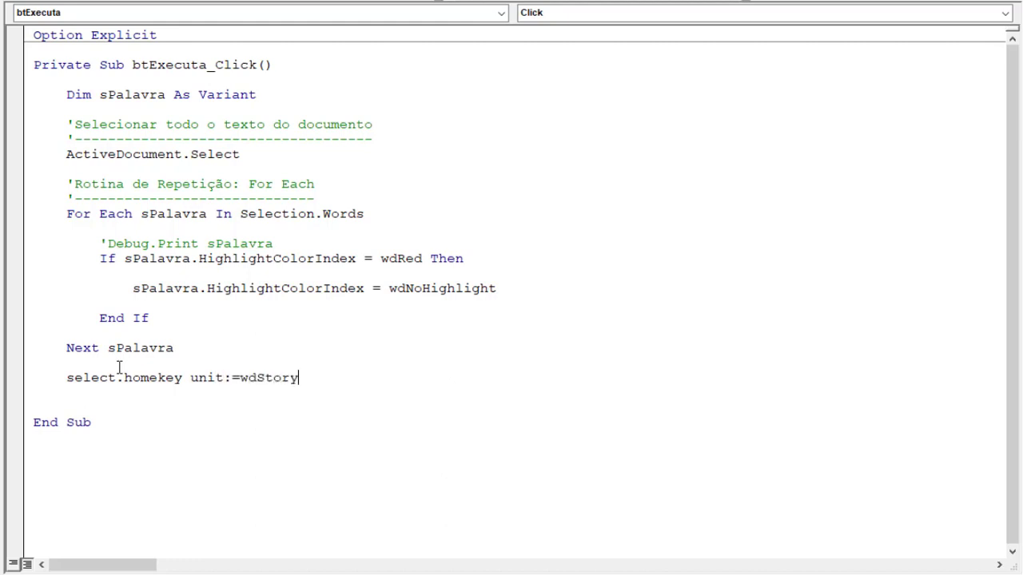
key("Return")
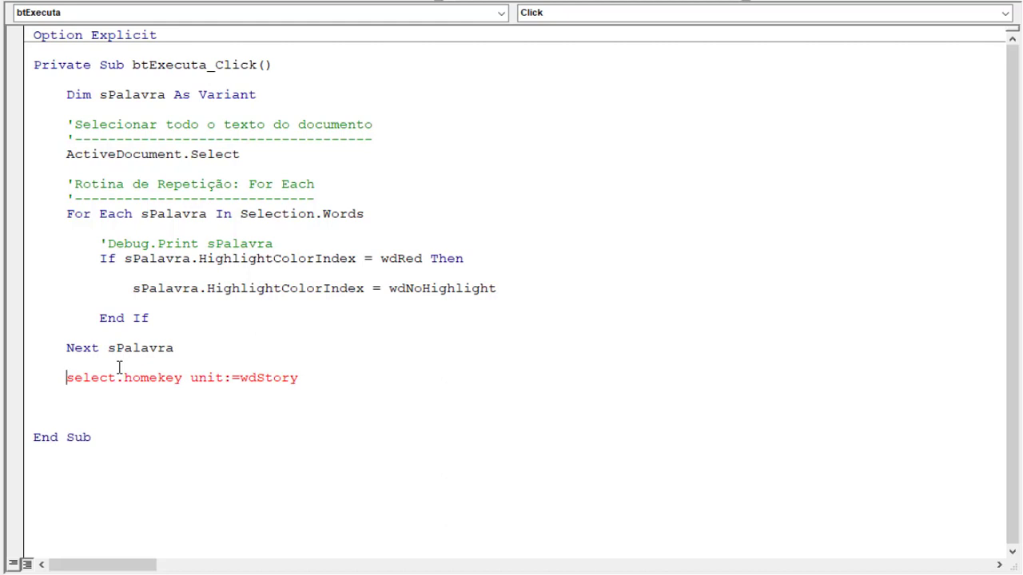
key("Right")
key("Right")
key("Right")
key("Right")
key("Right")
type("ion")
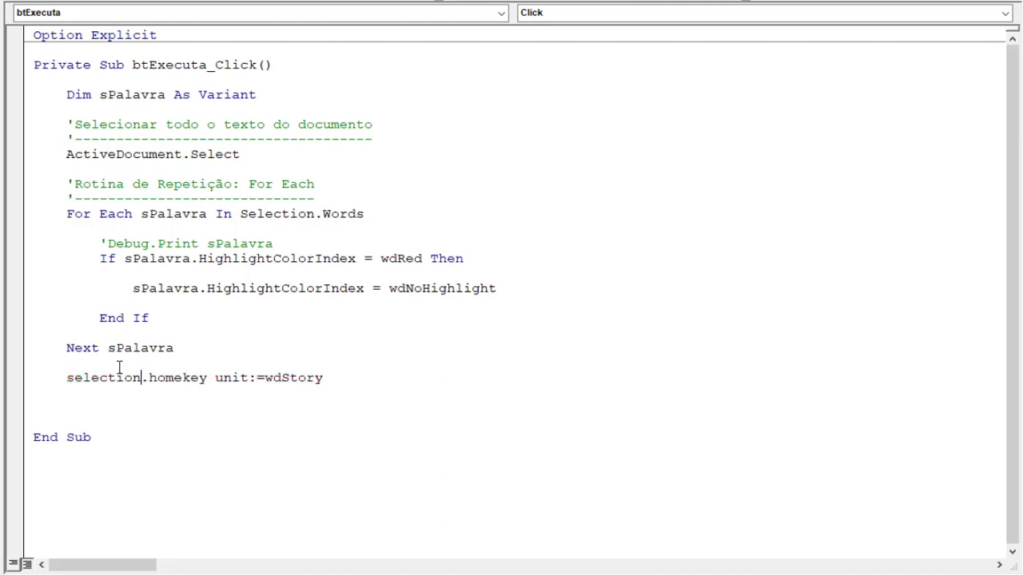
key("Down")
Add MsgBox "Processo concluído" and a blank line below the commented Debug.Print
type("msgoba")
key("BackSpace")
key("BackSpace")
key("BackSpace")
type("box")
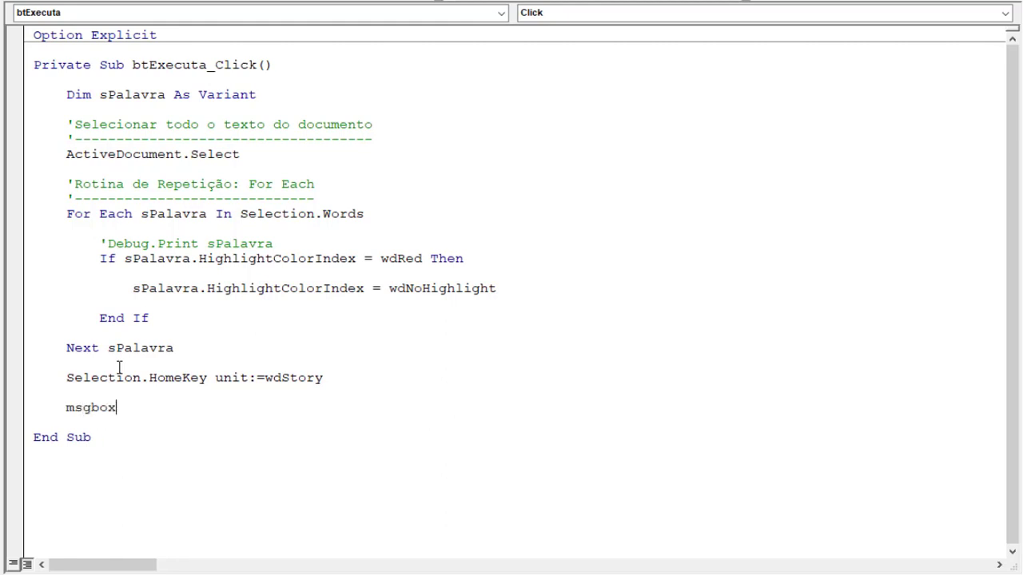
type(" \"Processo c")
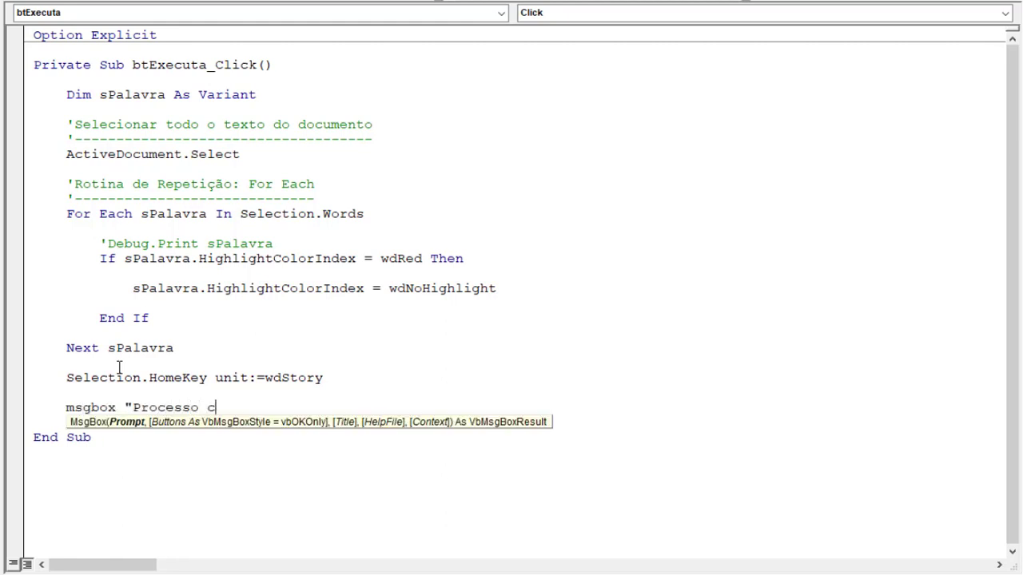
type("onclu'pid")
key("BackSpace")
key("BackSpace")
key("BackSpace")
key("BackSpace")
type("ído")
key("Up")
key("Up")
key("Up")
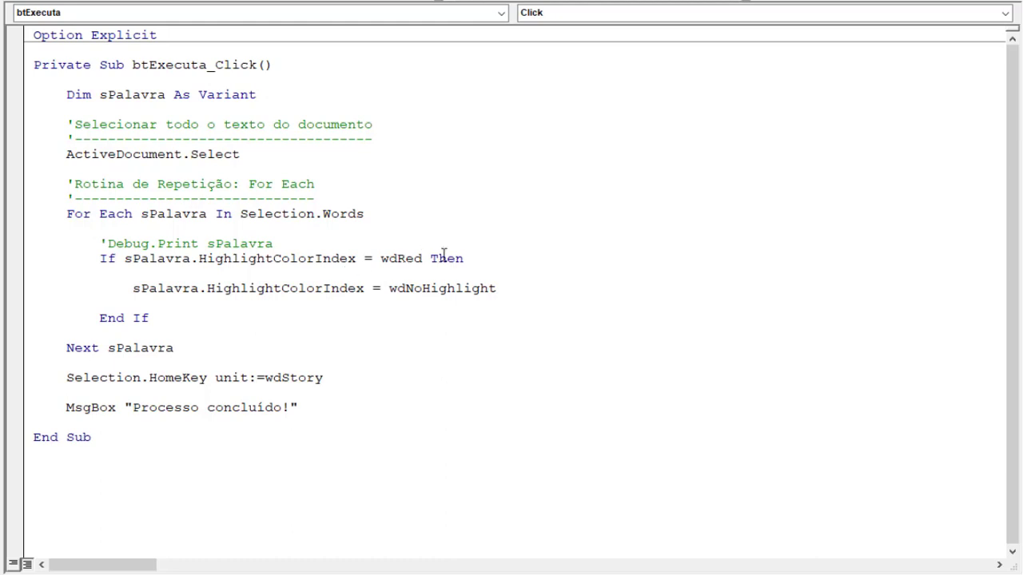
left_click(301, 244)
key("Return")
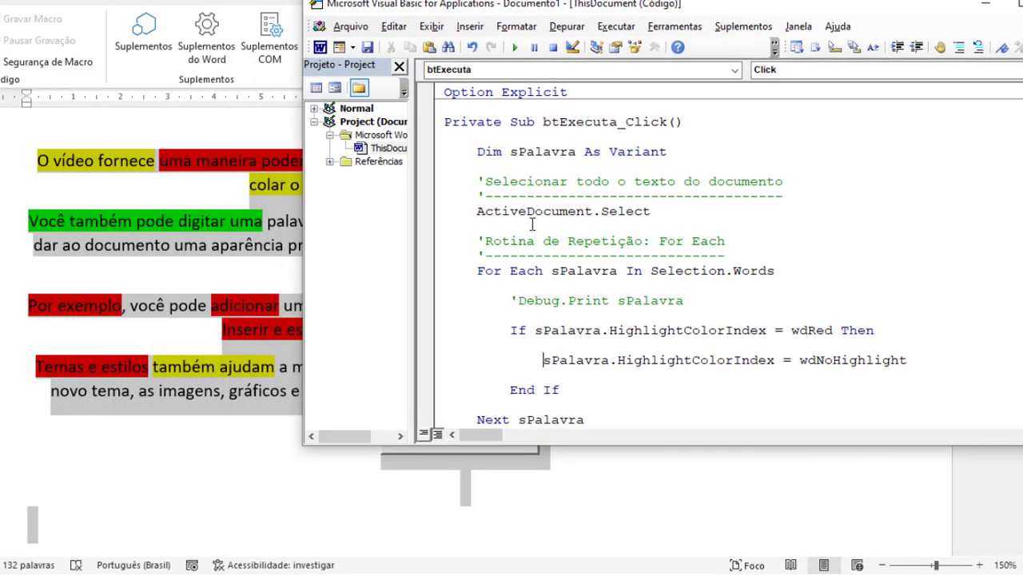
Start stepping through the click routine line by line with F8 in break mode
left_click(535, 239)
scroll(557, 228, "down", 1)
key("F8")
key("F8")
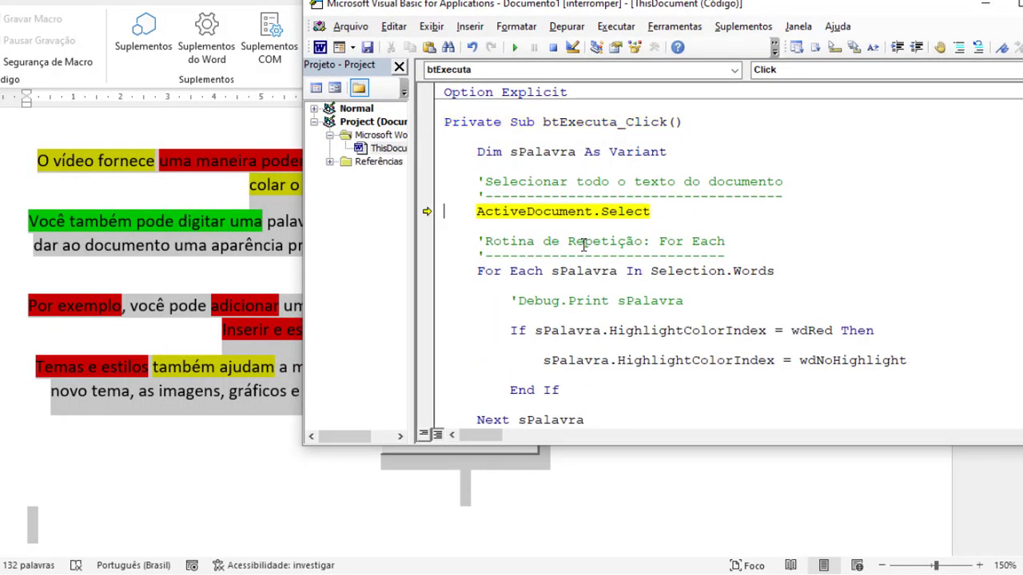
key("F8")
key("F8")
key("F8")
scroll(583, 244, "down", 1)
scroll(584, 245, "down", 1)
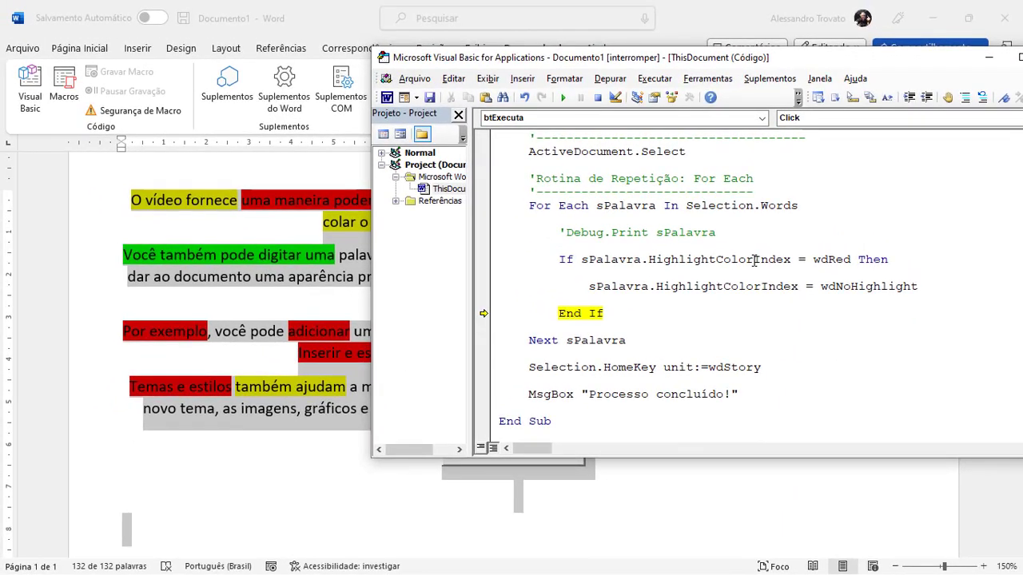
Replace the ? wdRed query with sPalavra.HighlightColorIndex and evaluate it, returning 7
left_click_drag(790, 260, 582, 259)
key("ctrl+c")
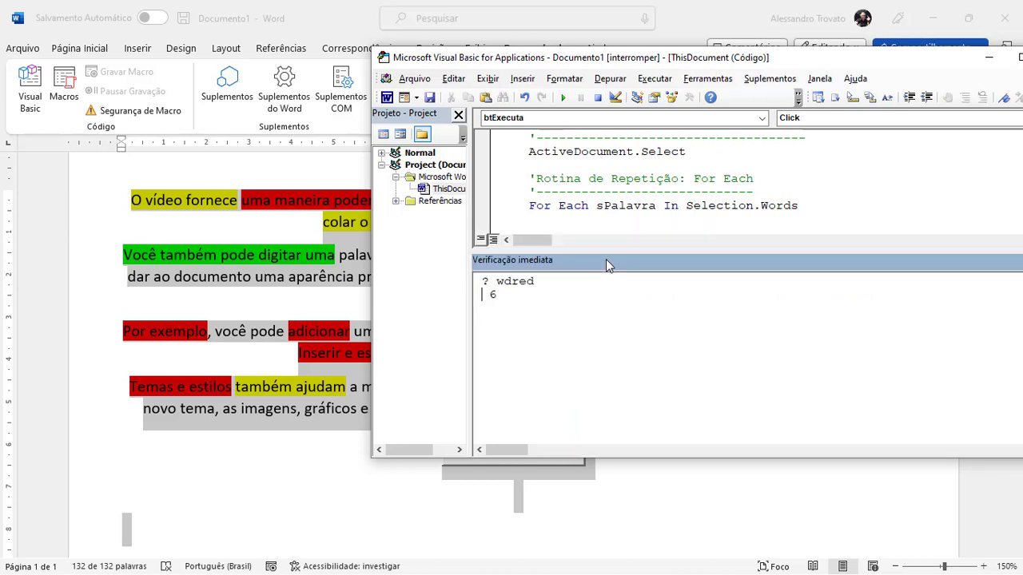
key("BackSpace")
key("BackSpace")
key("BackSpace")
key("BackSpace")
key("BackSpace")
key("BackSpace")
key("BackSpace")
key("BackSpace")
key("ctrl+v")
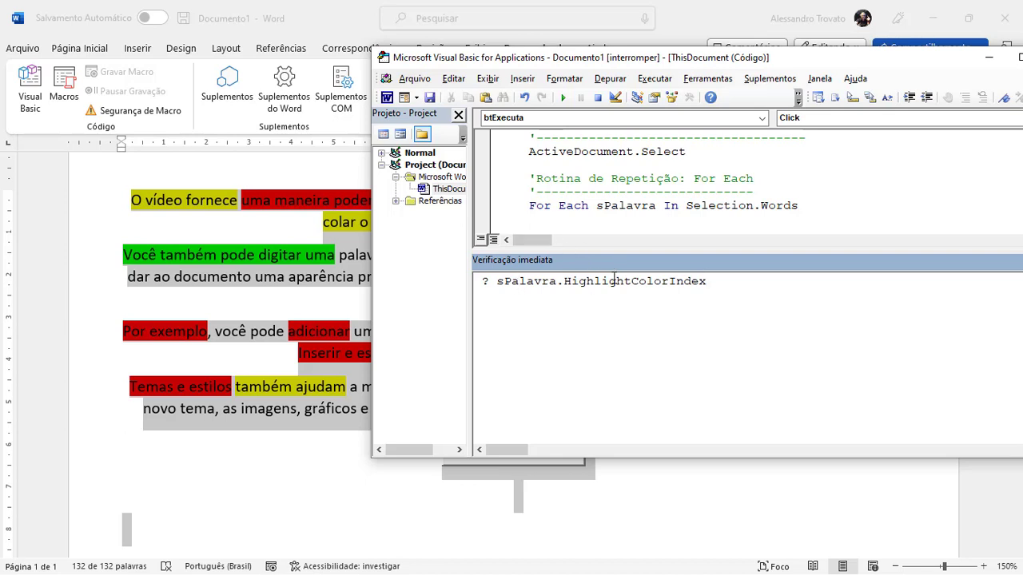
key("Return")
Step to the next words in the loop and re-check their highlight index
key("F8")
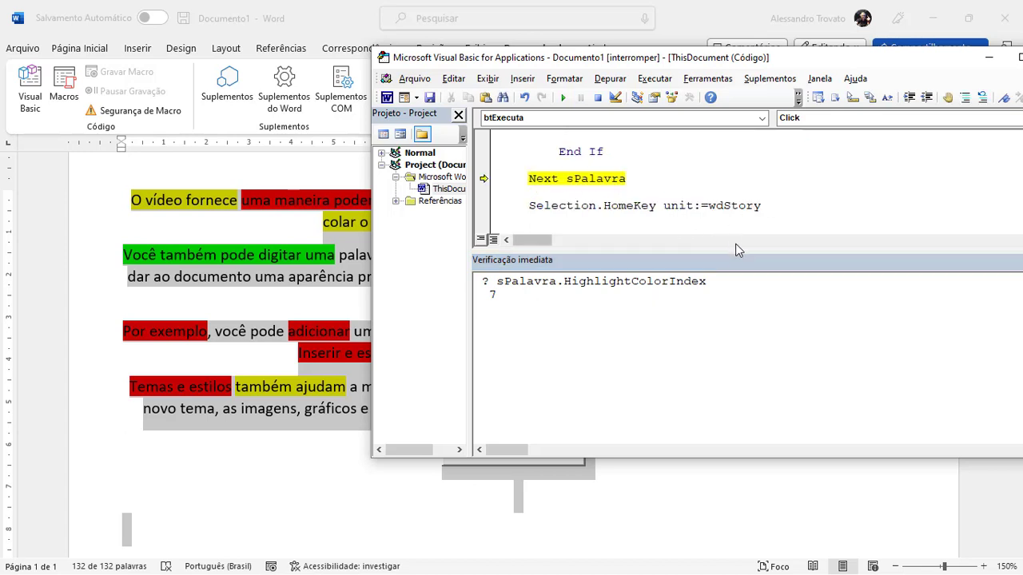
key("F8")
key("F8")
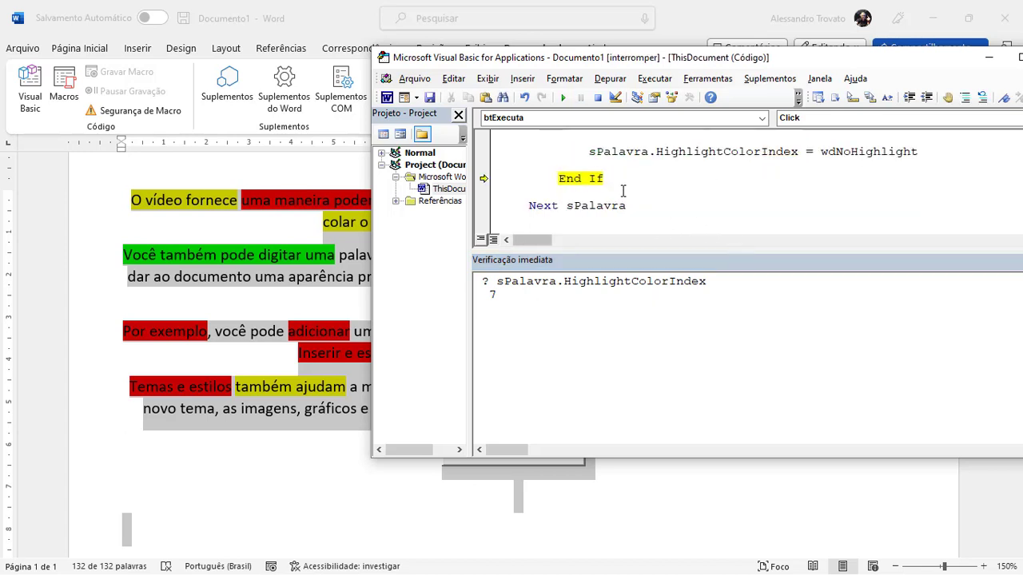
left_click(746, 285)
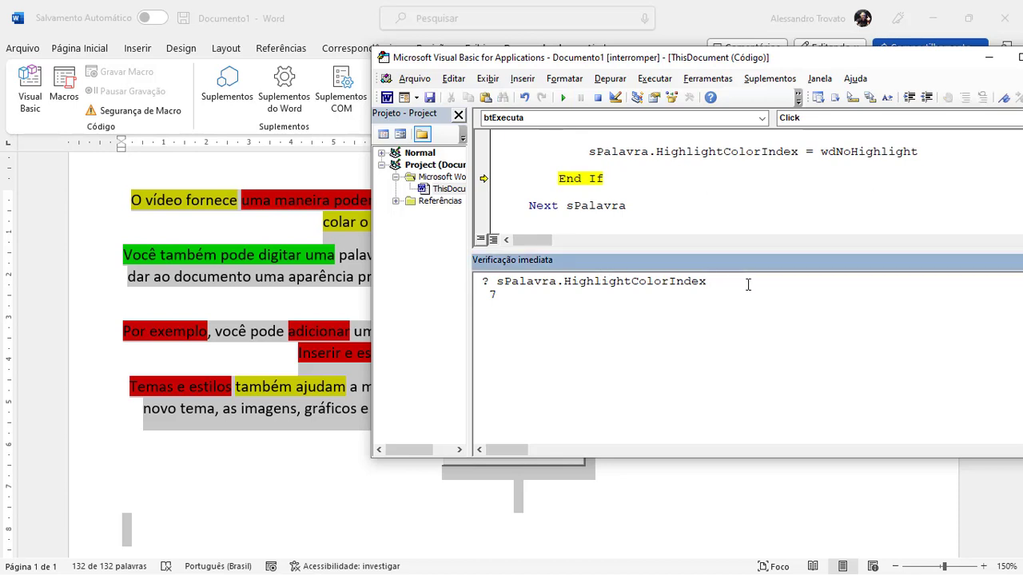
left_click(660, 173)
key("F8")
key("F8")
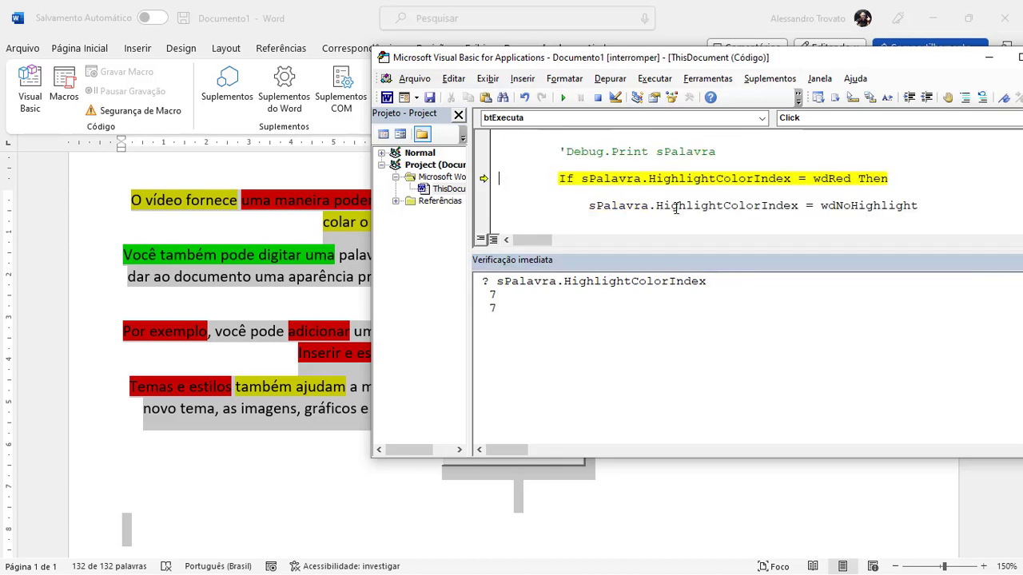
key("F8")
key("F8")
key("F8")
Query ? spalavra in the Immediate window to show the current word 'uma'
left_click(567, 300)
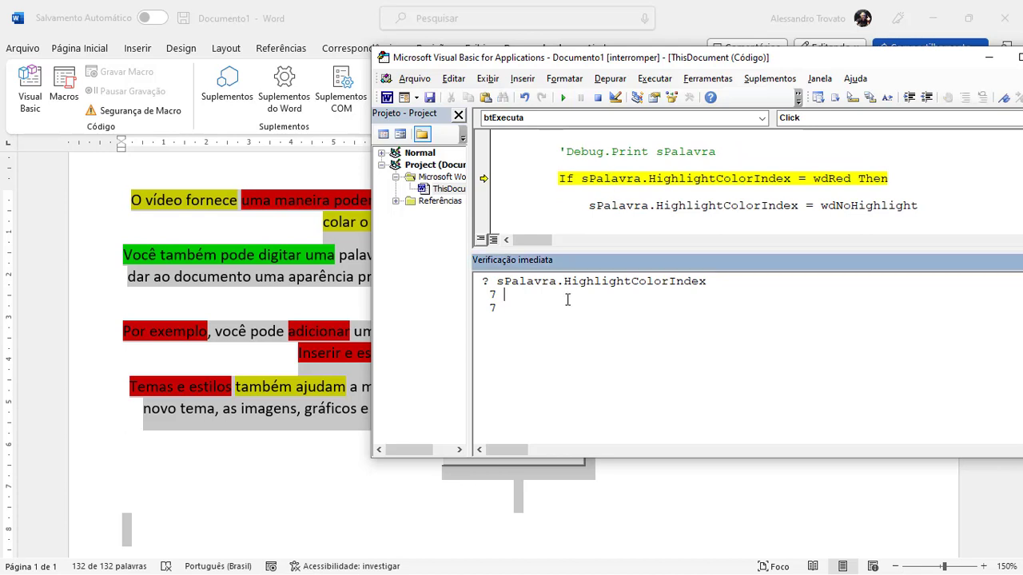
key("Down")
key("Down")
type(": ")
type("? spla")
key("BackSpace")
key("BackSpace")
type("a")
type("lavra")
key("Return")
Step through the If block to clear red highlights from 'uma' and 'maneira', then maximise the editor
key("F8")
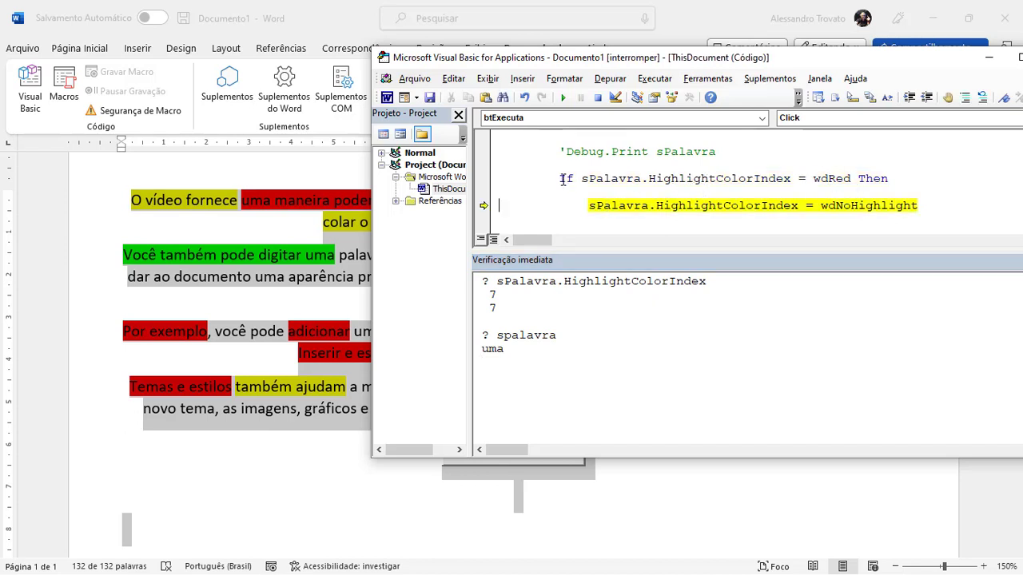
scroll(599, 200, "down", 1)
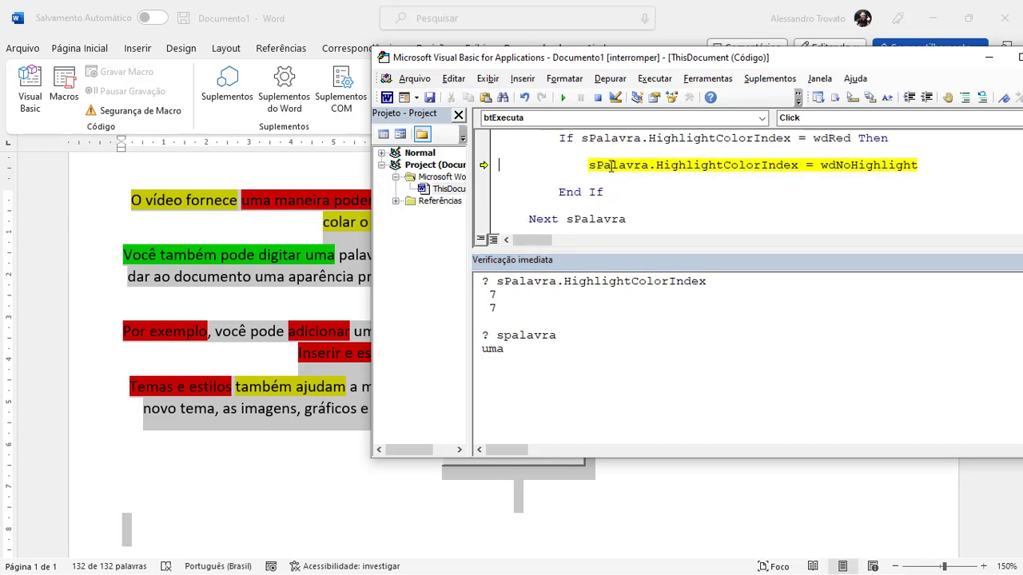
key("F8")
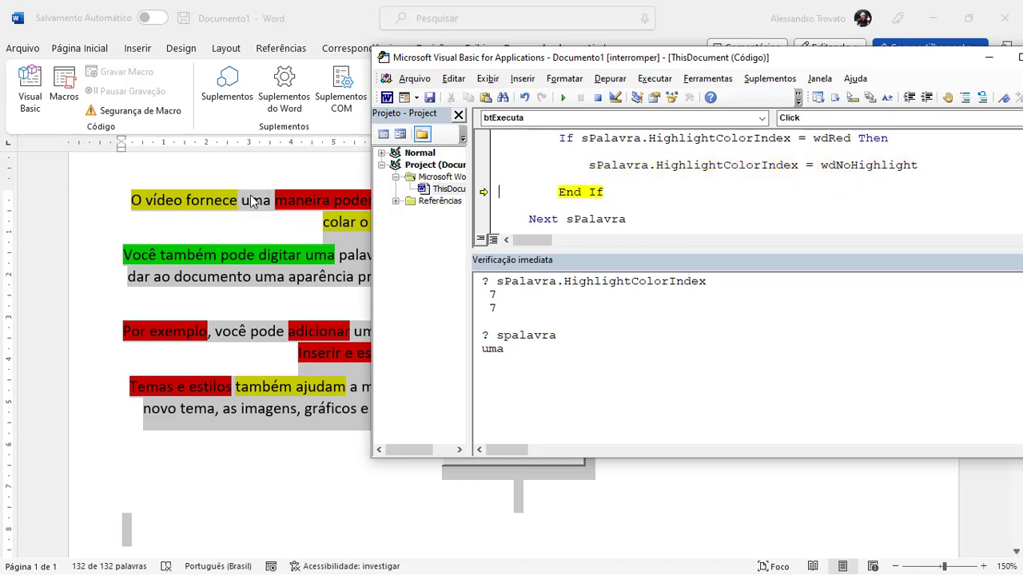
key("F8")
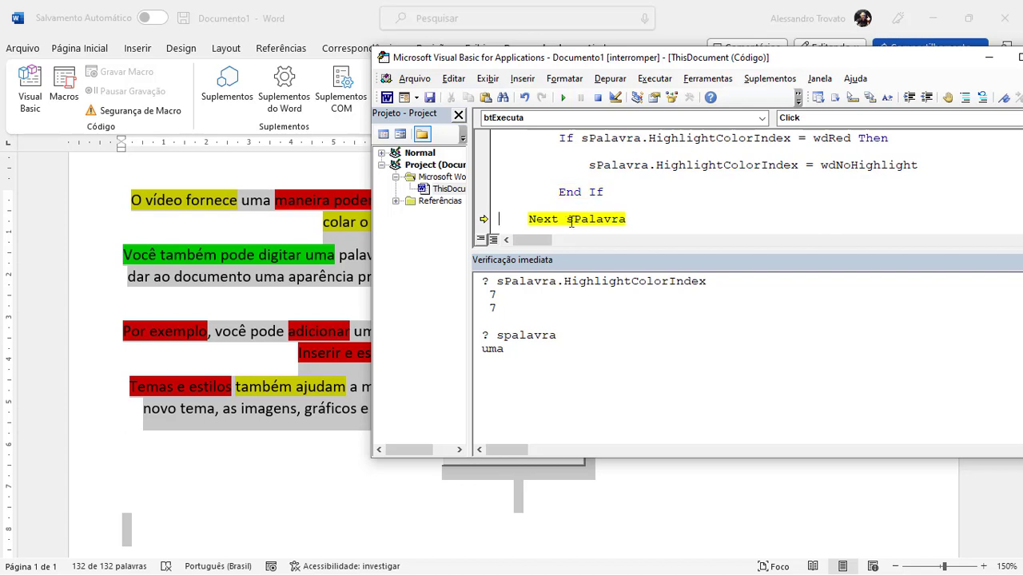
key("F8")
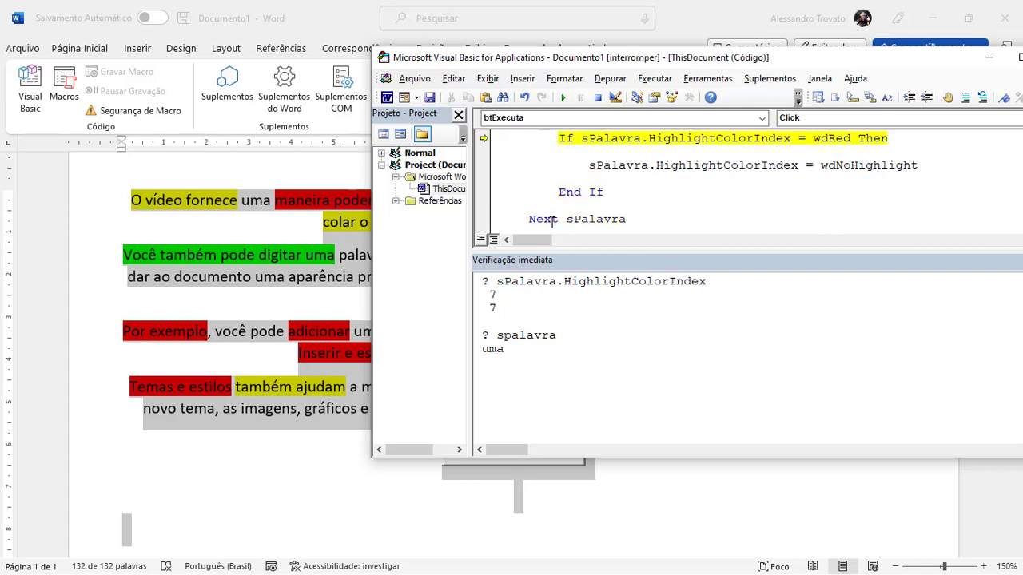
key("F8")
key("F8")
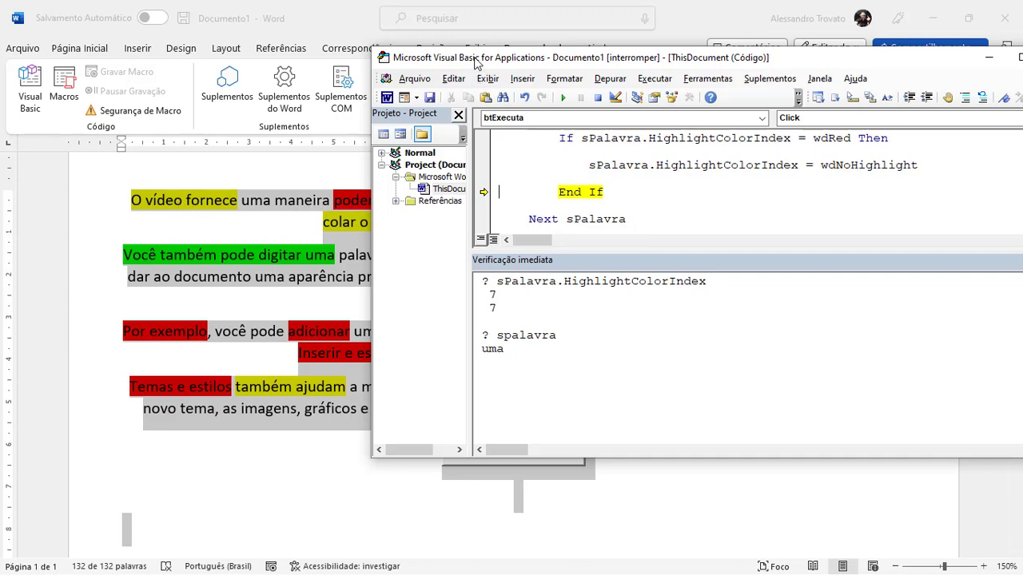
left_click_drag(479, 64, 499, 65)
double_click(511, 58)
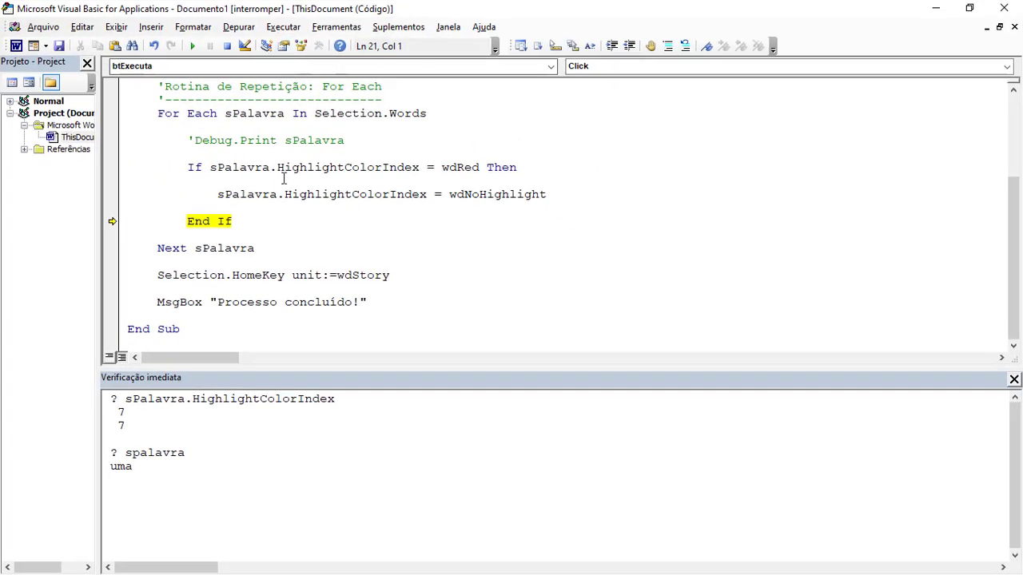
Run the routine to completion with F5 and dismiss the 'Processo concluído!' message
left_click(247, 223)
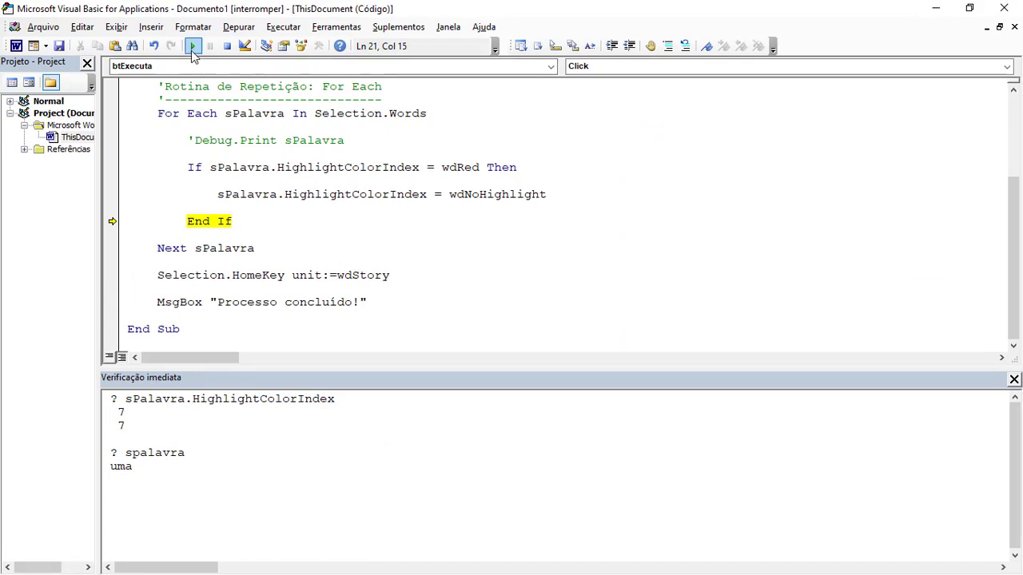
left_click_drag(154, 9, 790, 120)
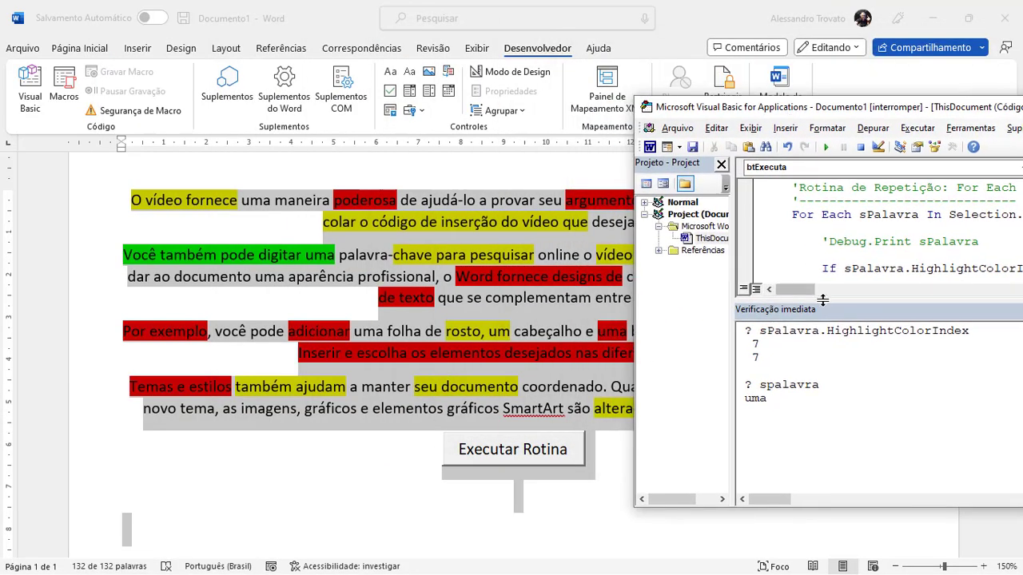
double_click(770, 310)
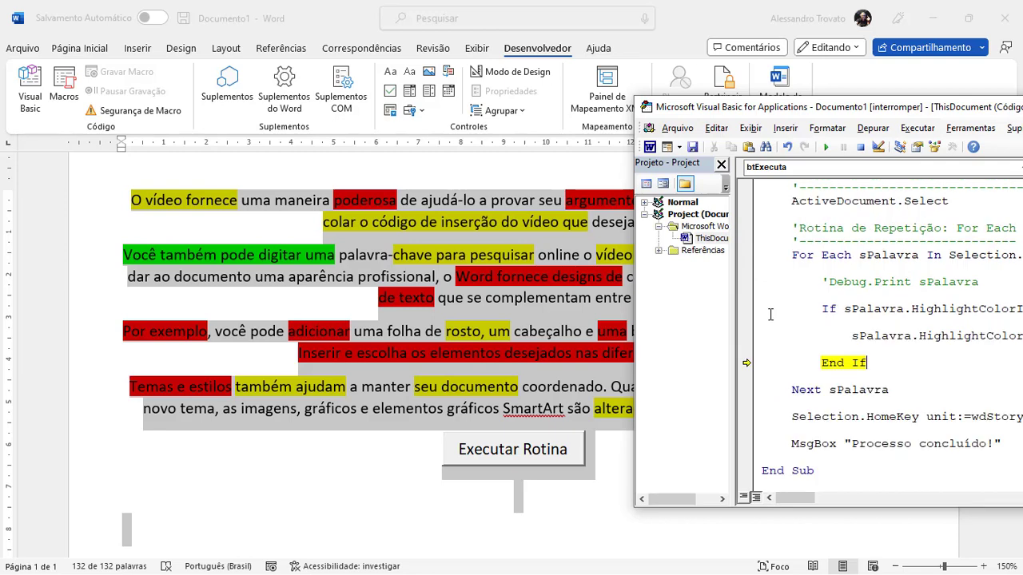
key("F5")
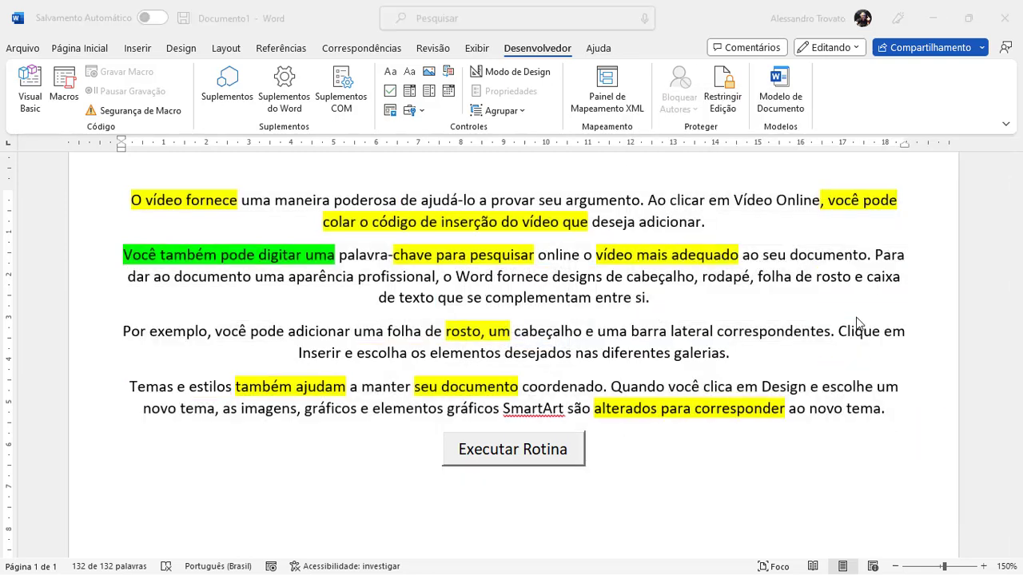
left_click(537, 342)
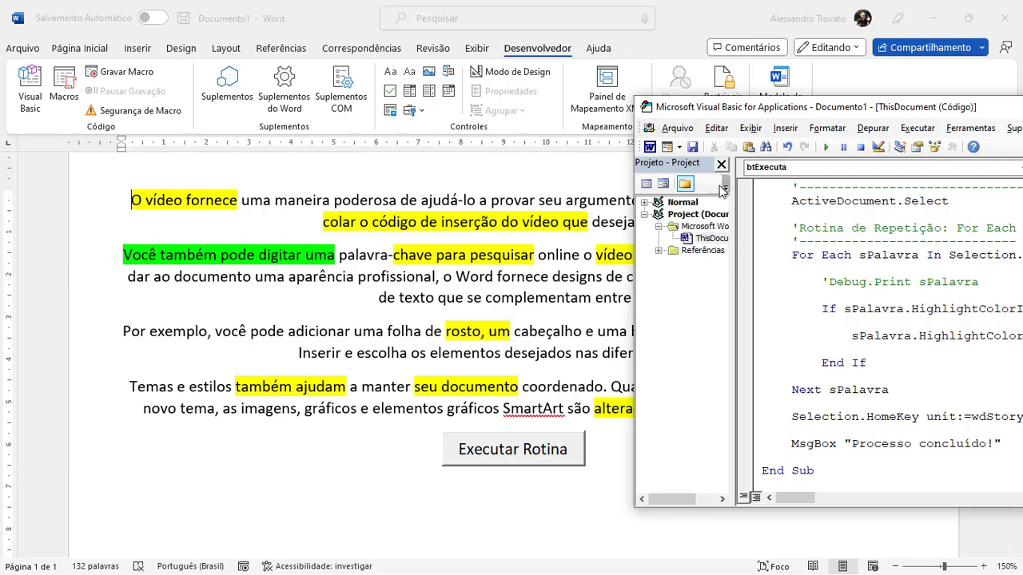
Check the cleared highlights in Word, then return to the code editor maximised
key("alt+F11")
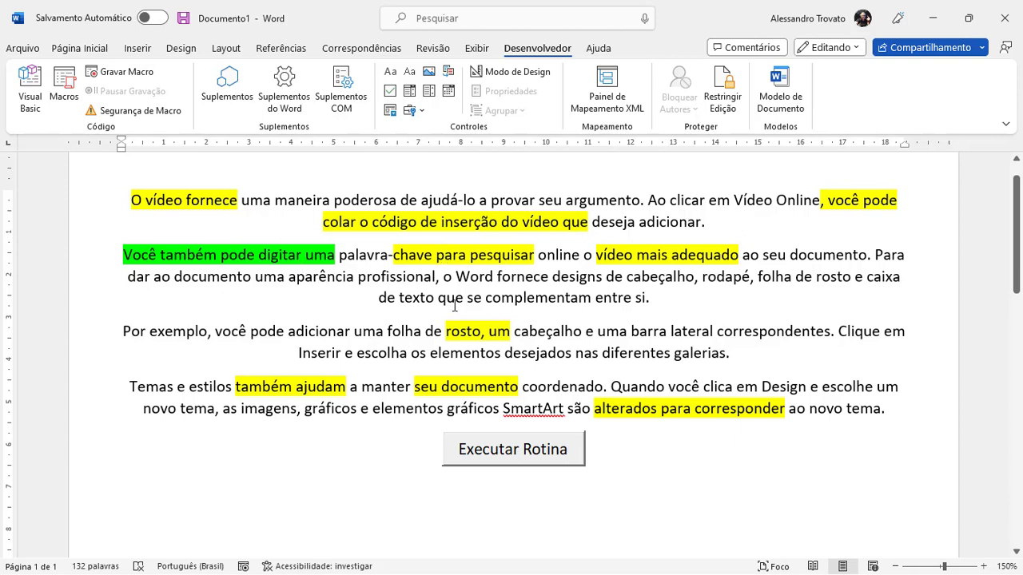
left_click(438, 302)
key("alt+F11")
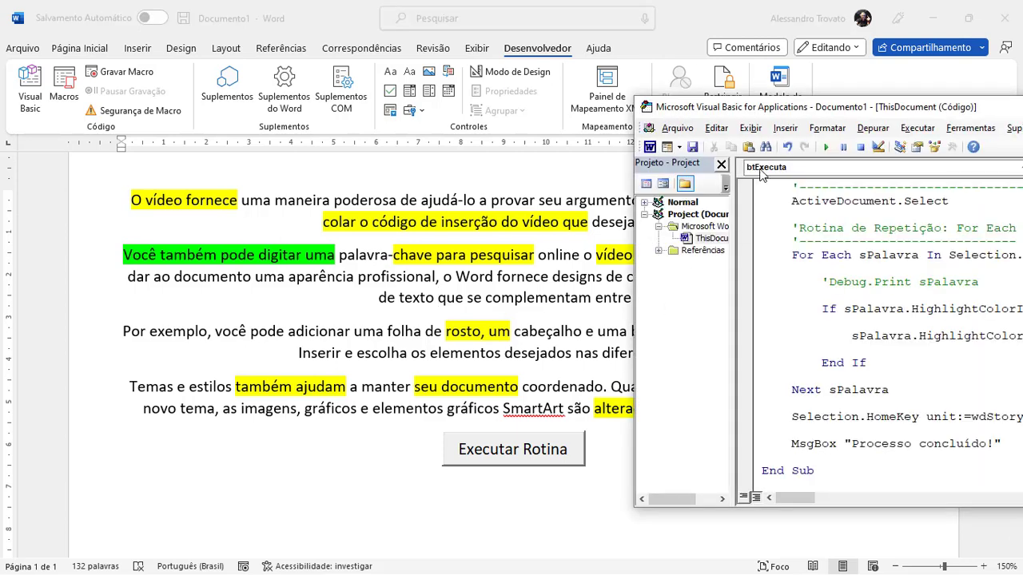
double_click(774, 110)
left_click(339, 305)
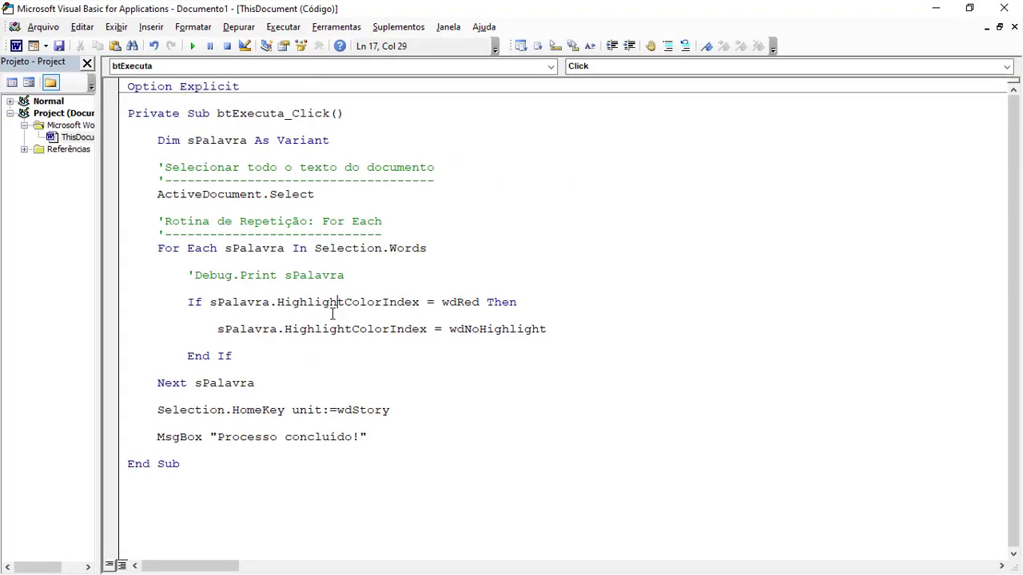